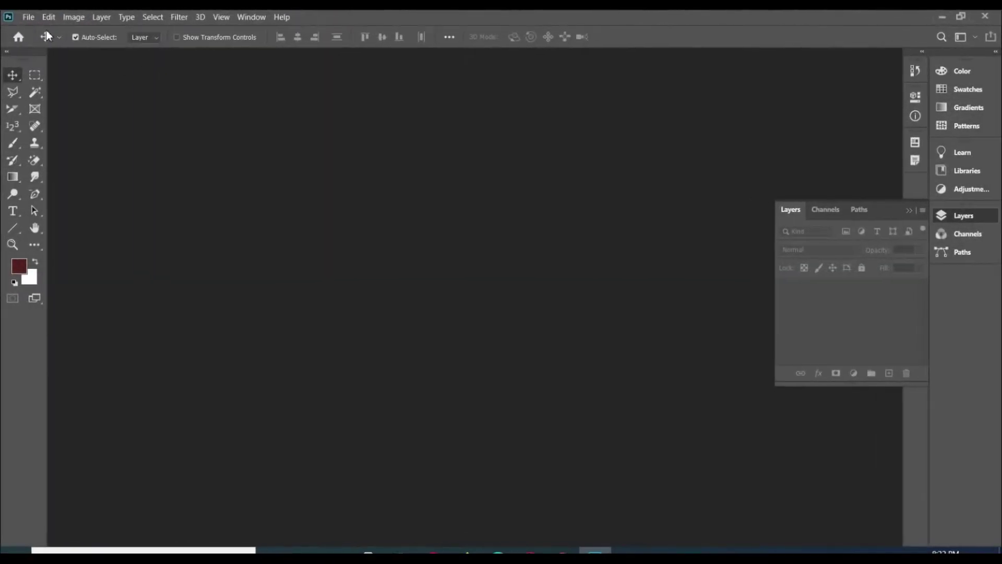
Step: Open the airplane wing and clouds photo 20201117_123132.jpg from the Pictures folder
left_click(30, 18)
left_click(39, 43)
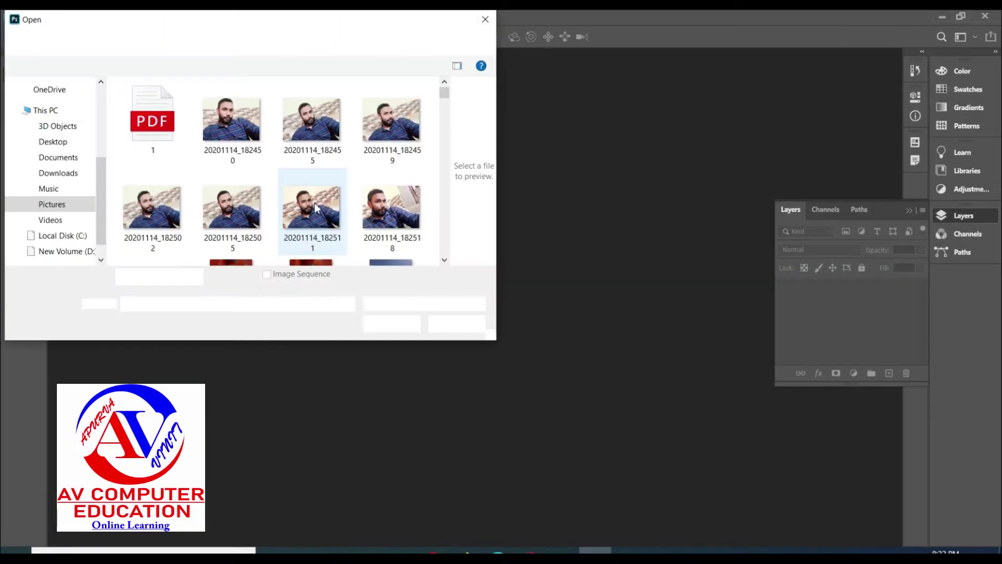
left_click_drag(447, 99, 447, 108)
left_click(408, 151)
left_click(395, 327)
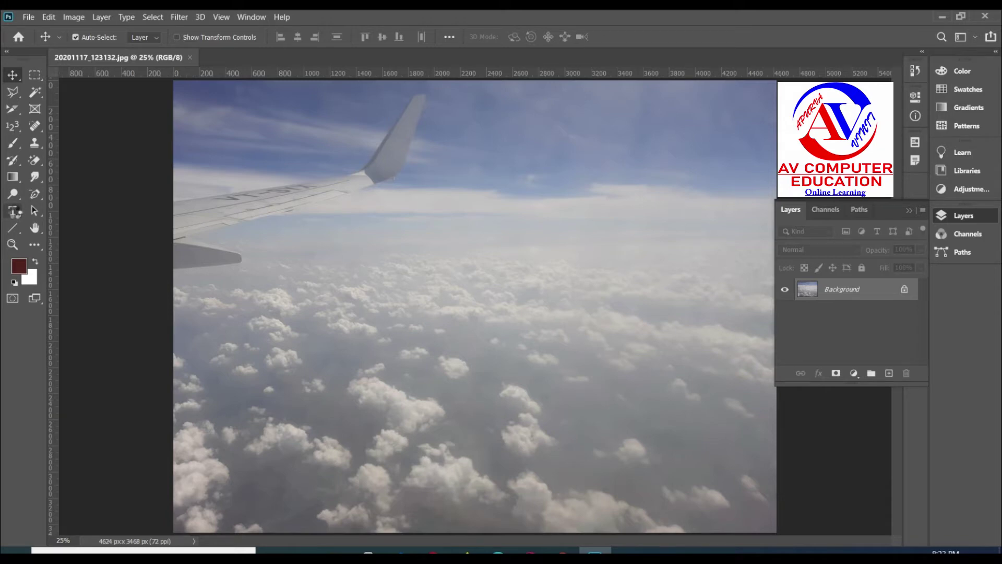
Step: Add the horizontal text HOLIDAY over the clouds below the wing and turn on the transform controls
left_click(14, 212)
left_click(73, 209)
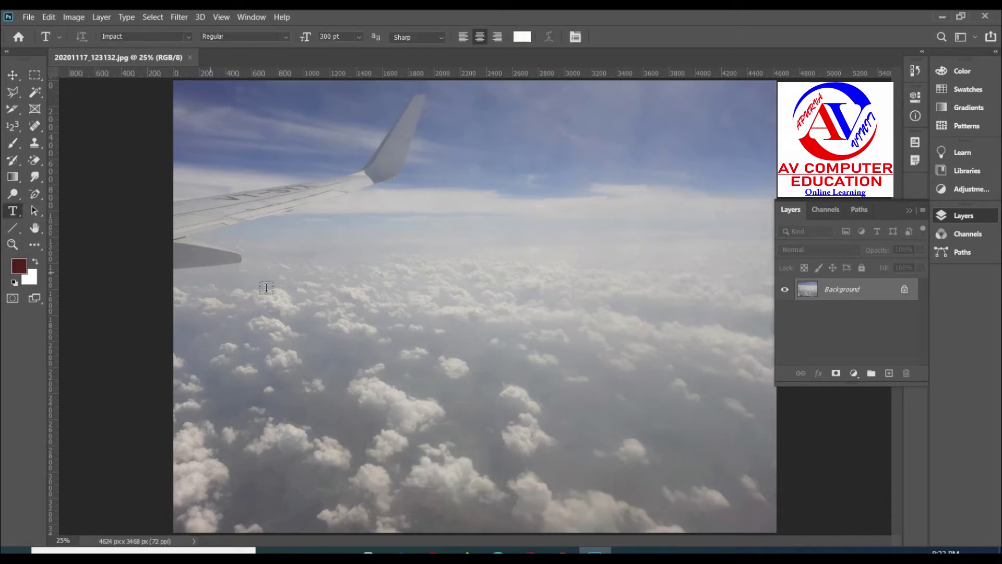
left_click(390, 293)
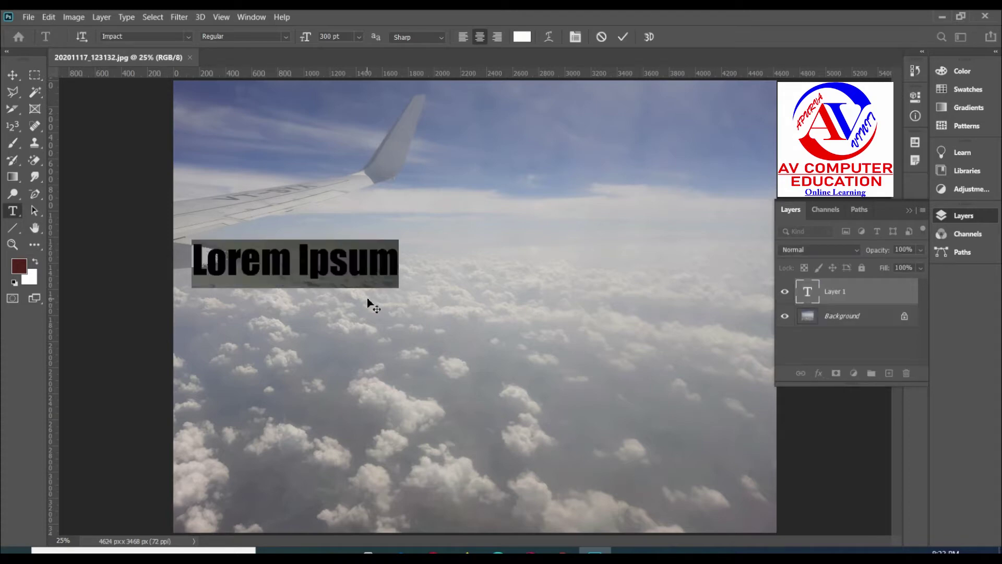
type("h")
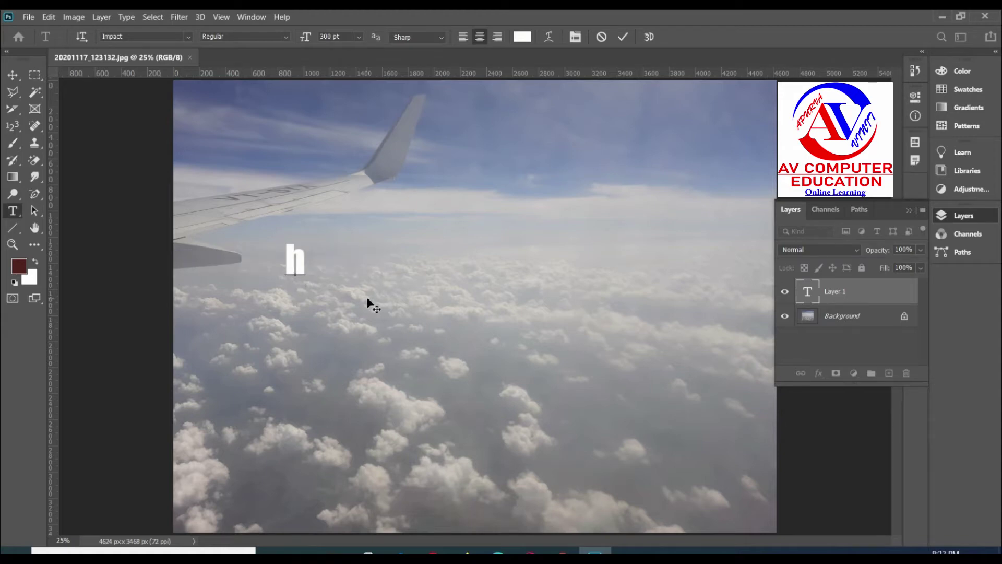
key("BackSpace")
type("HOLIDAY")
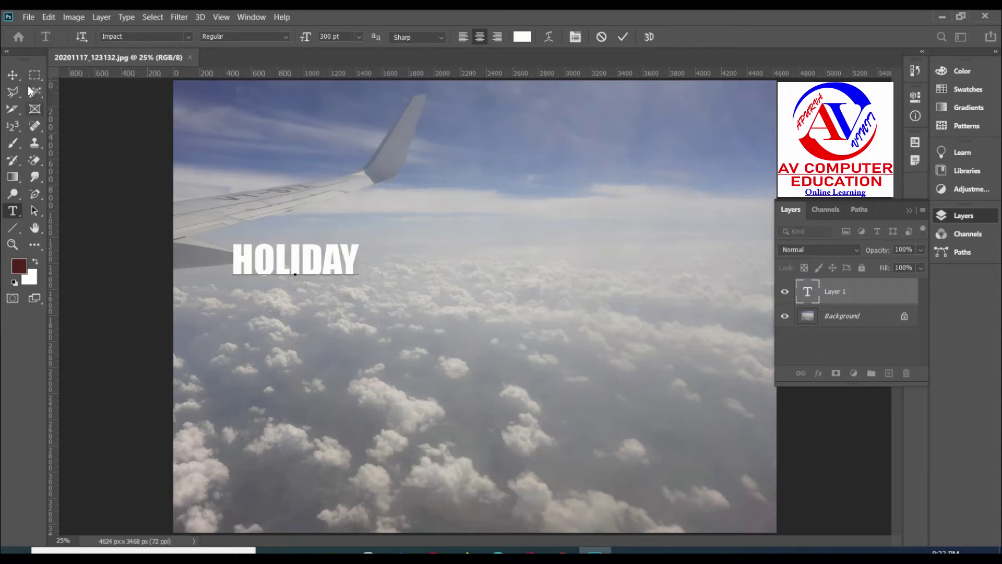
left_click(14, 74)
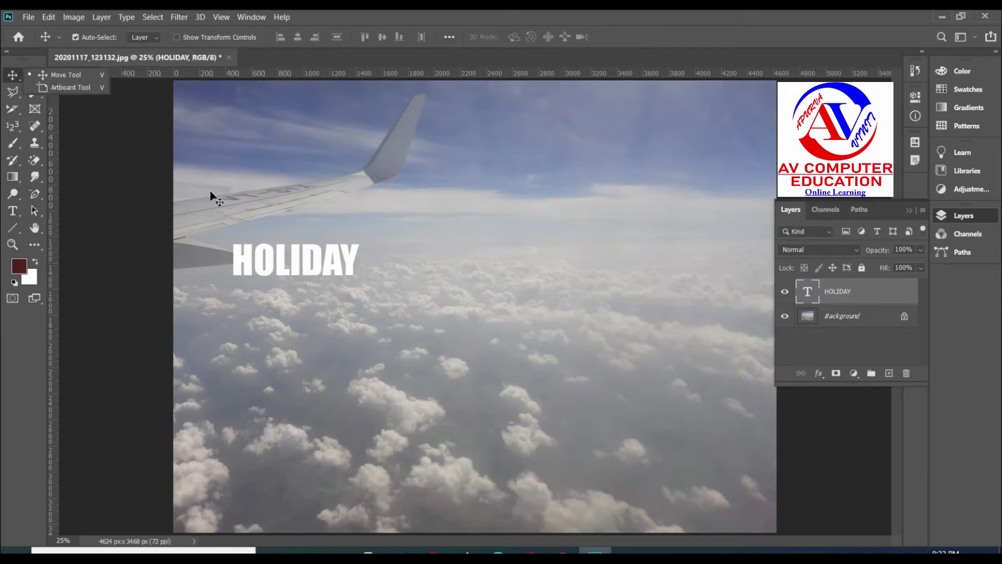
left_click(181, 37)
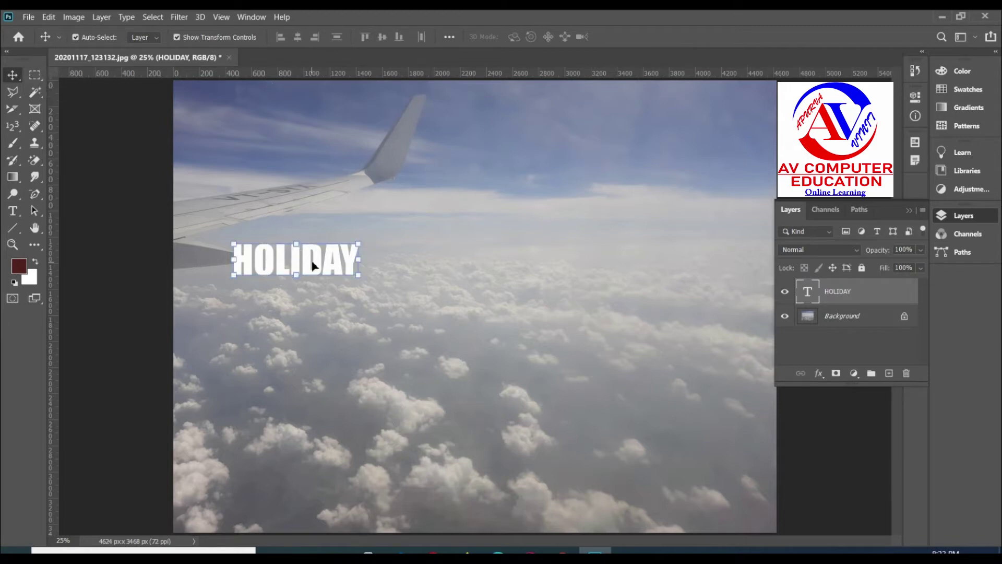
left_click(359, 276)
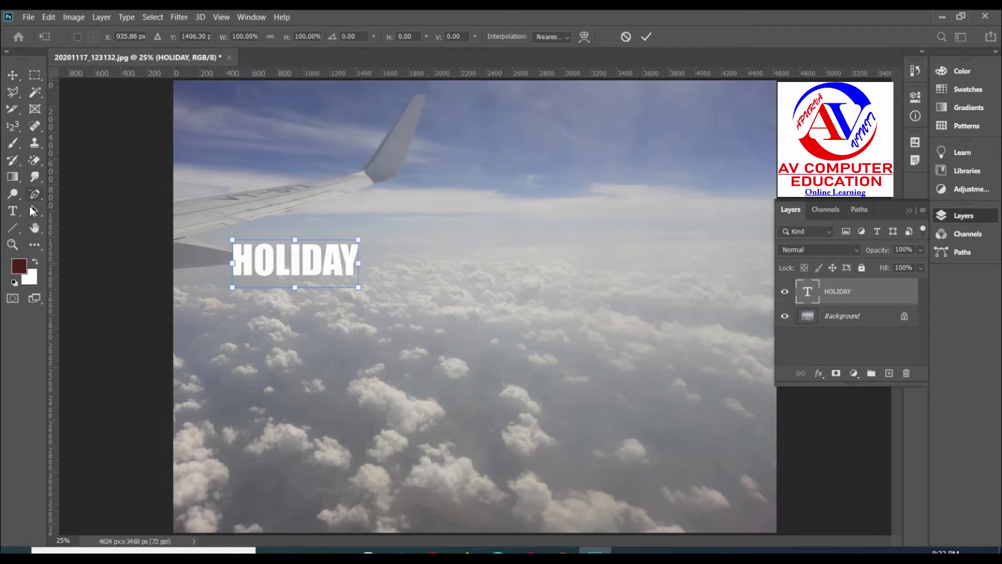
Step: Change the HOLIDAY text's font to Arial with the Black style
left_click(14, 211)
double_click(295, 263)
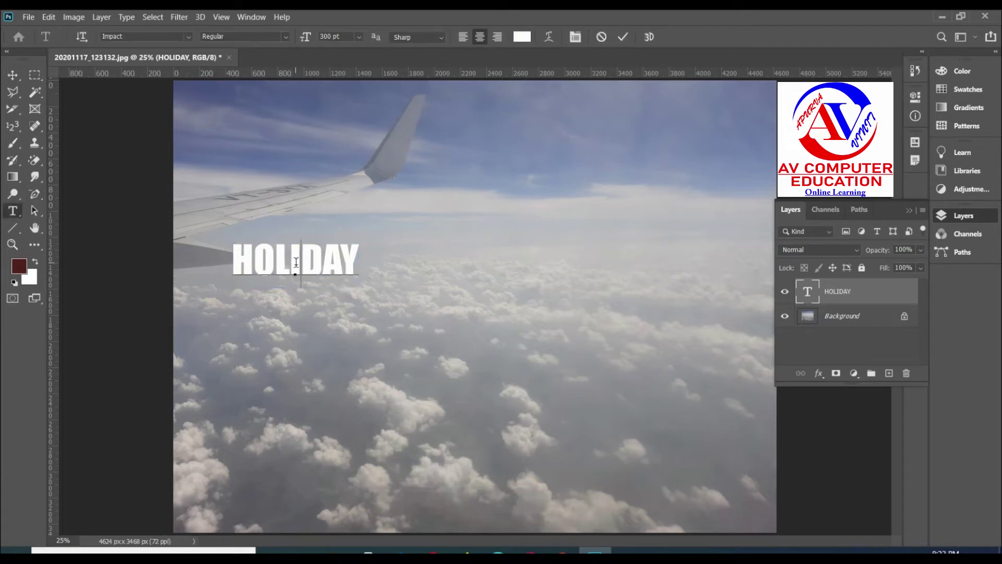
left_click(187, 36)
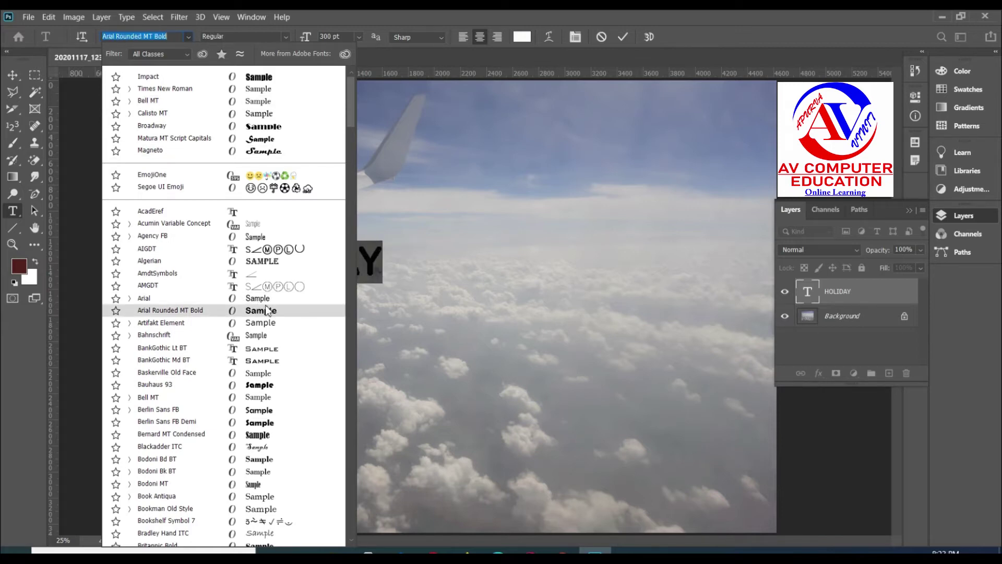
left_click(239, 298)
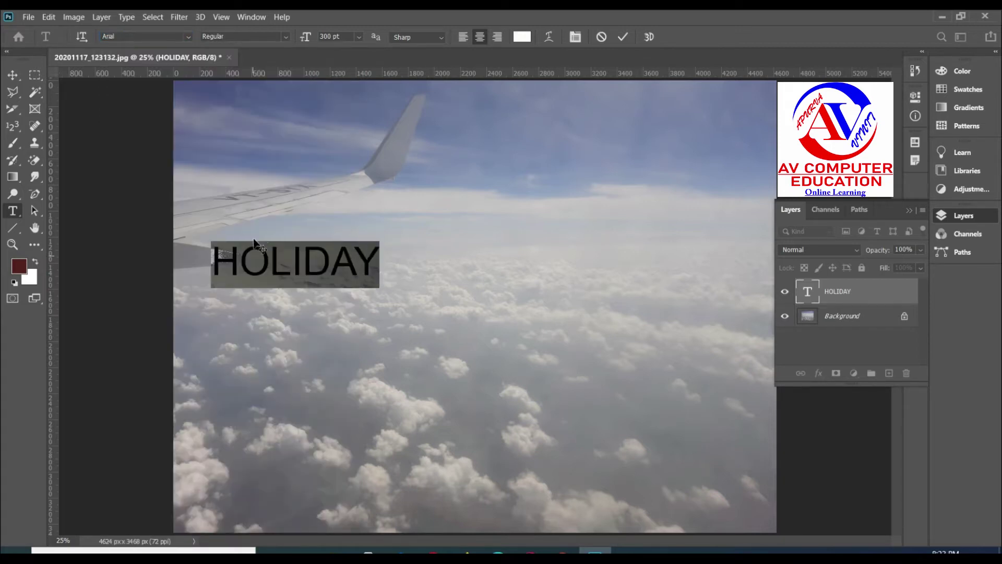
left_click(287, 36)
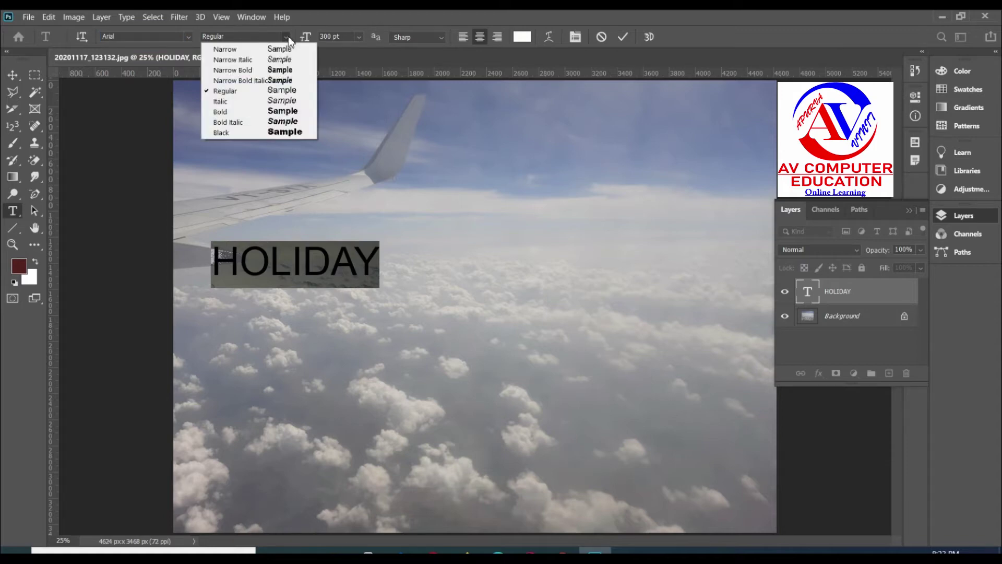
left_click(260, 131)
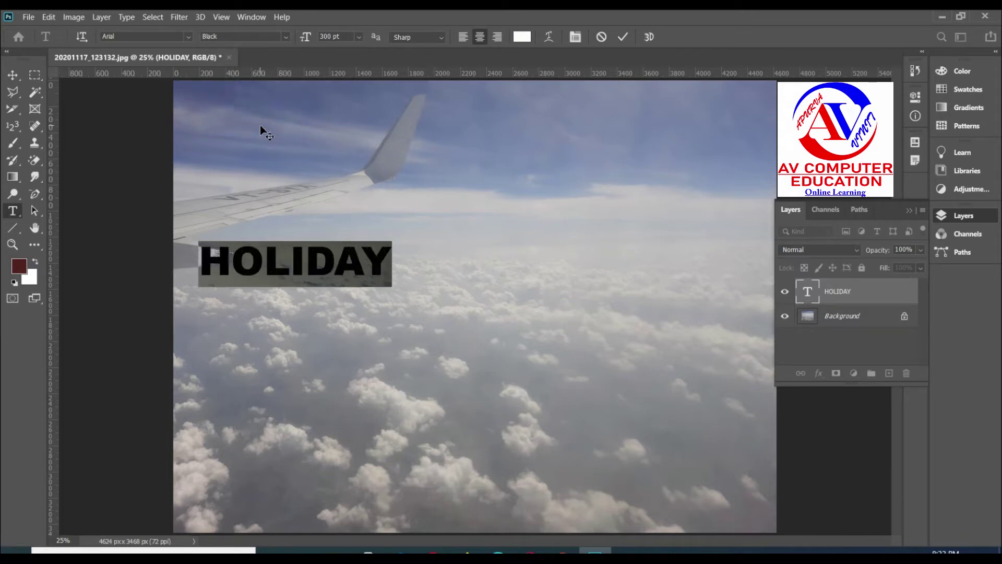
Step: Scale the HOLIDAY text to about 292% wide and 287% high, position it across the horizon, and hide the transform controls
left_click(13, 75)
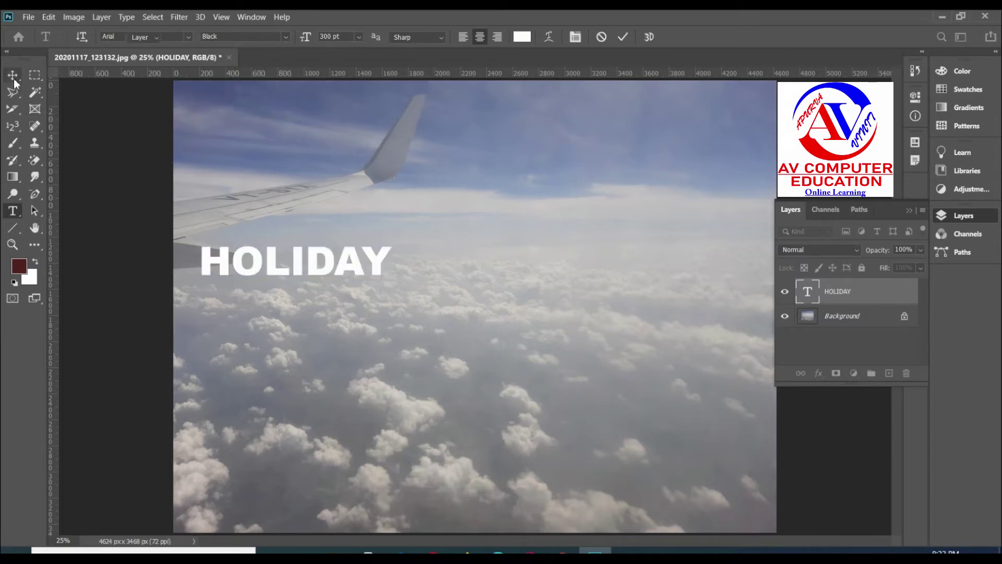
left_click_drag(393, 277, 505, 340)
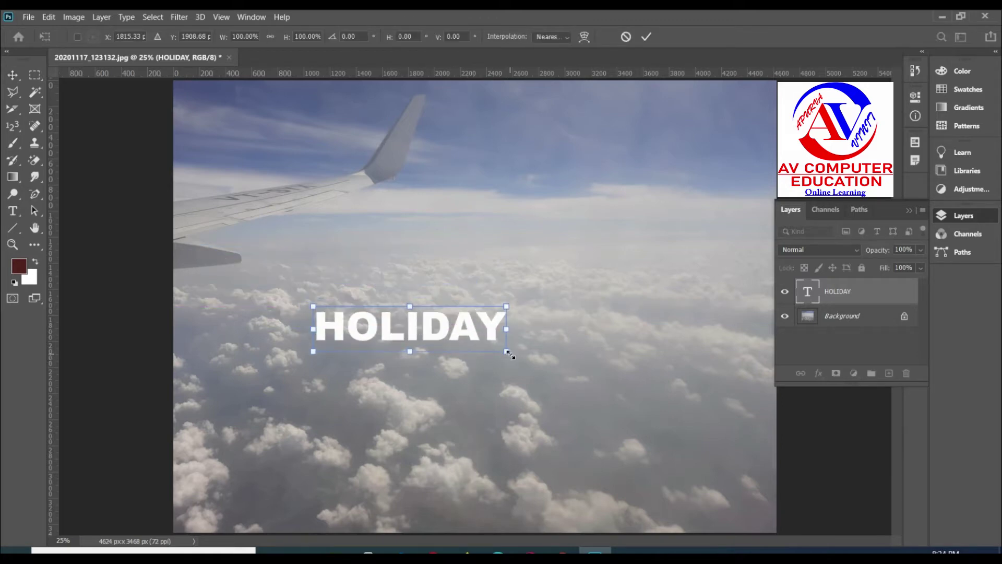
left_click_drag(508, 352, 744, 479)
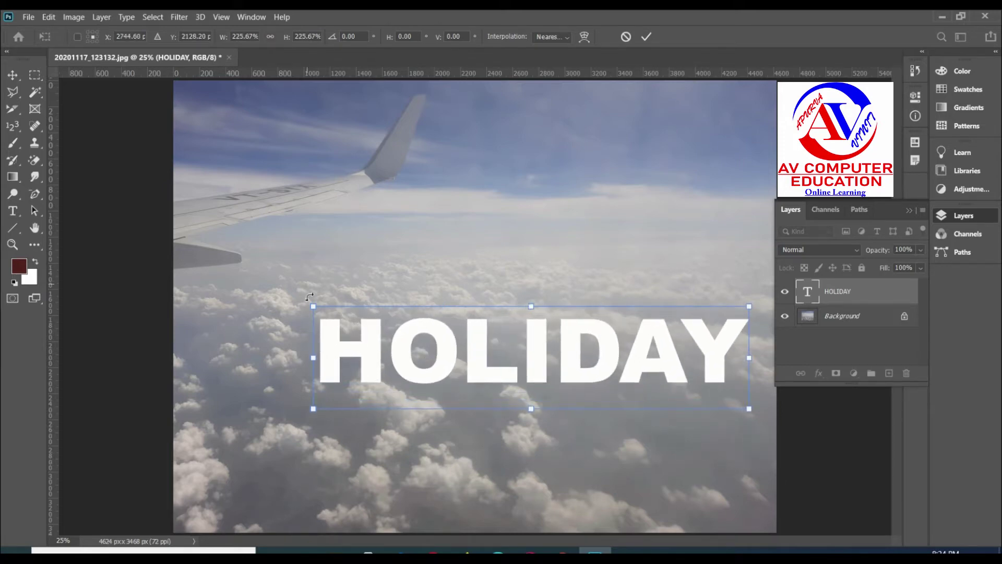
left_click_drag(314, 307, 198, 255)
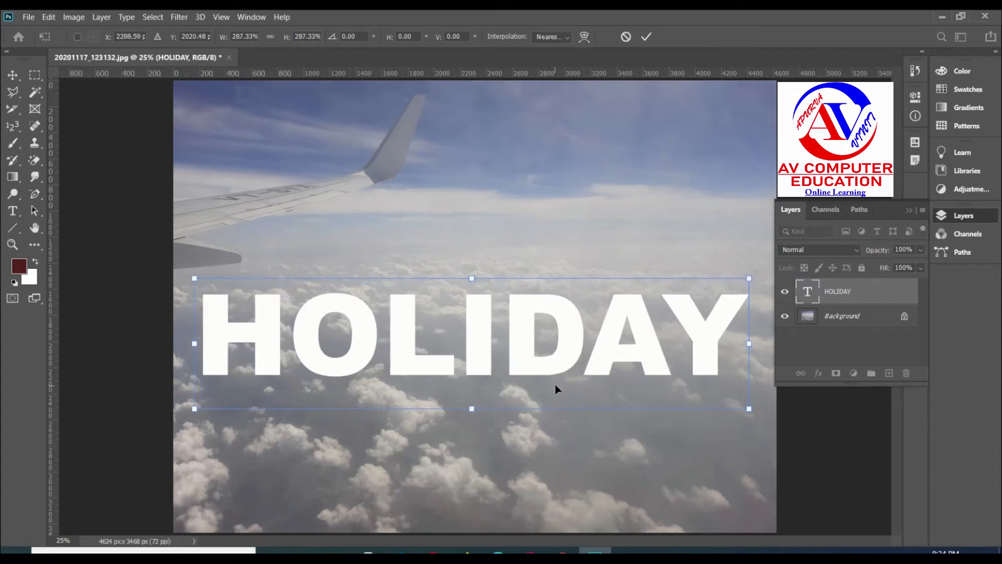
left_click_drag(750, 345, 759, 344)
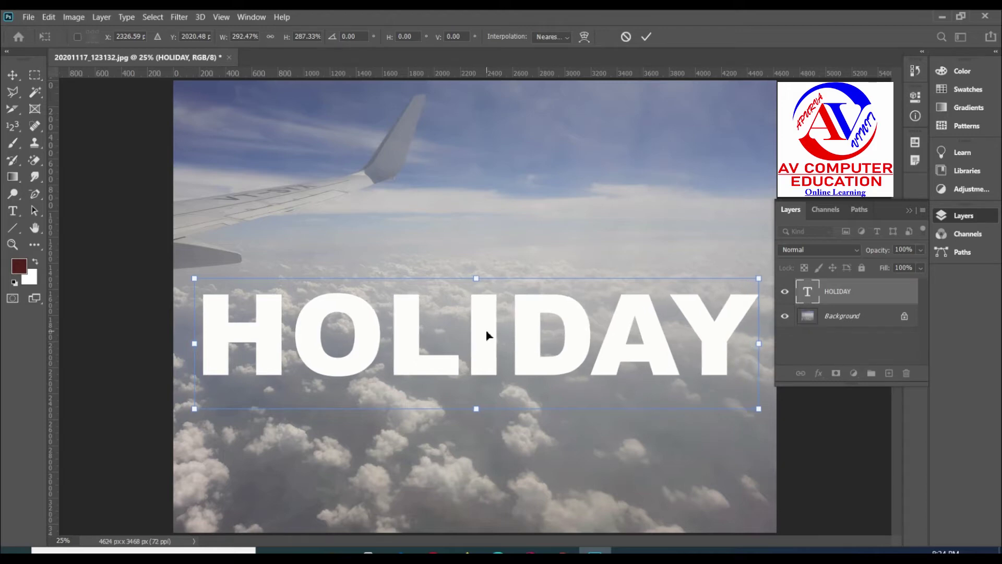
left_click_drag(486, 336, 481, 281)
key("Return")
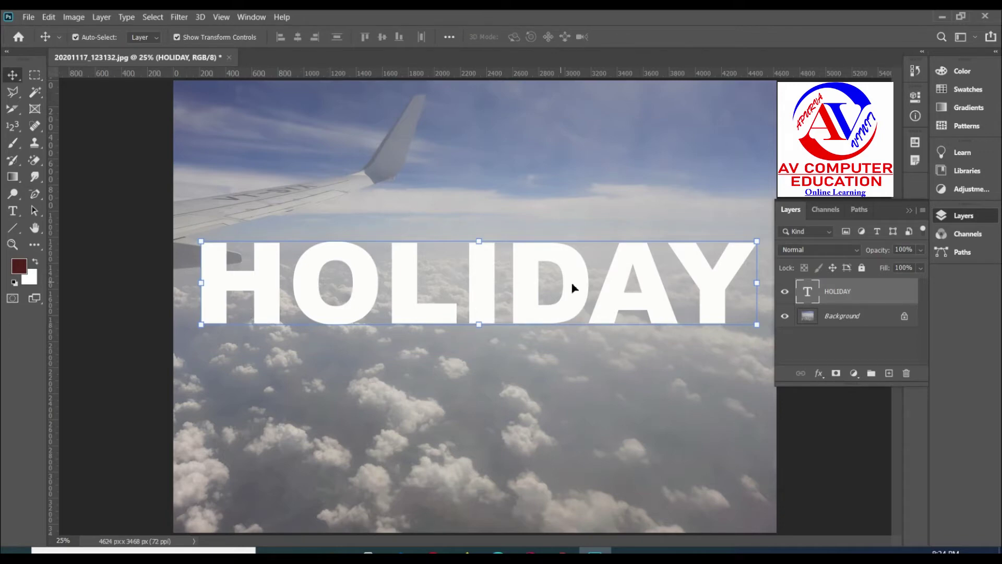
left_click(177, 37)
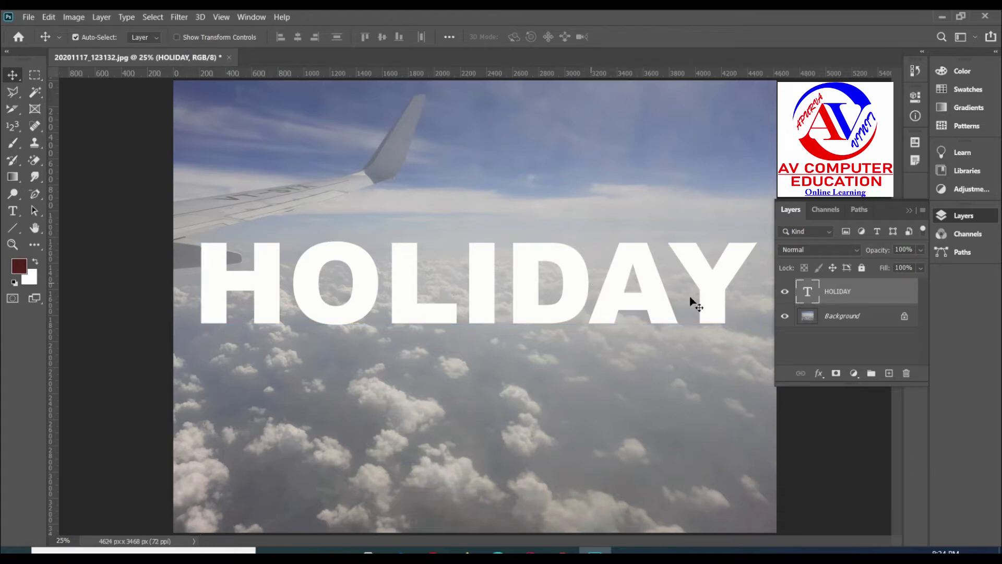
Step: Set the HOLIDAY layer's fill to 0% while keeping its opacity at 100%
left_click(920, 269)
left_click_drag(919, 284, 822, 288)
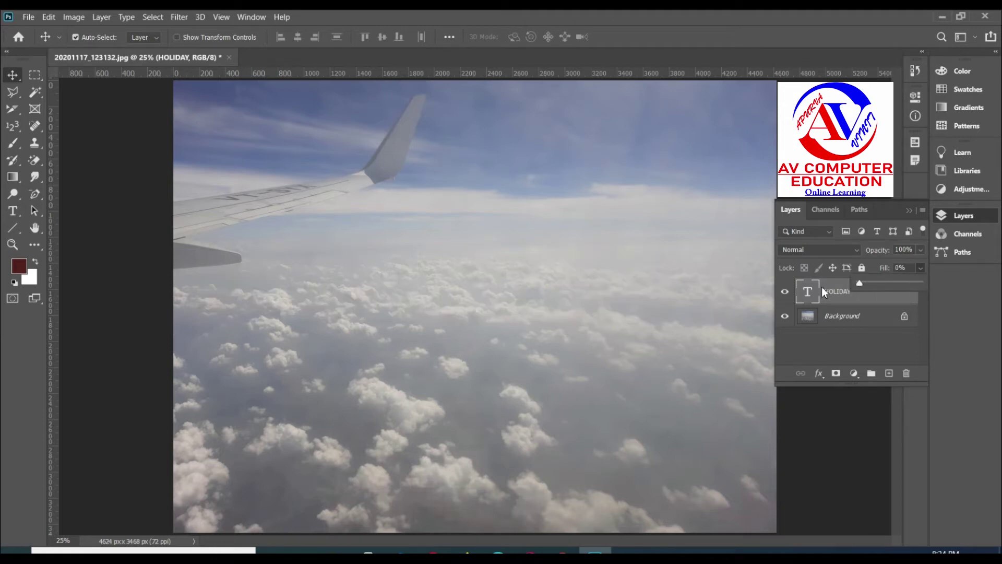
left_click_drag(912, 269, 868, 263)
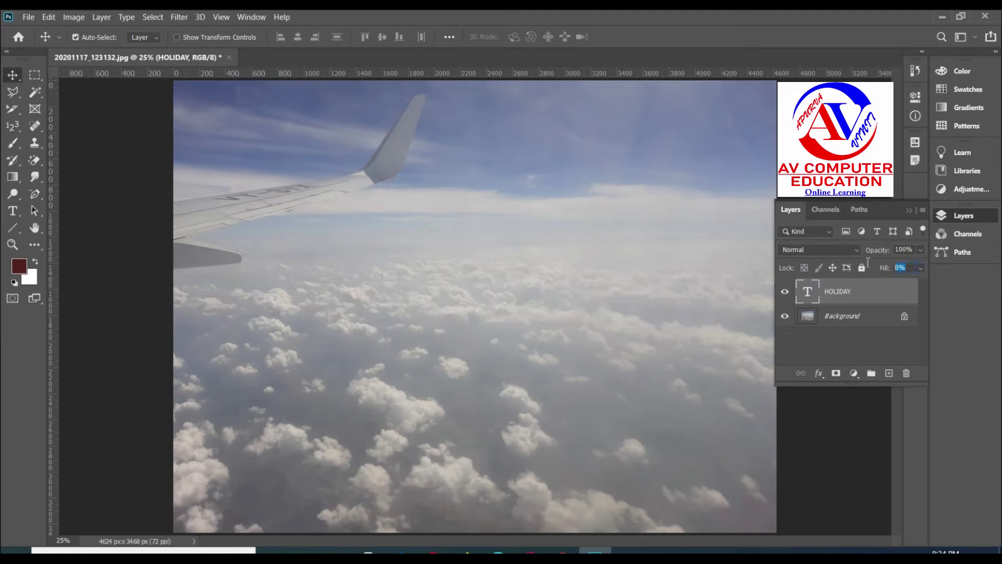
type("0%")
Step: Add a Drop Shadow to the HOLIDAY layer, reset it to default, and set distance 16 px and angle 135°
left_click(819, 374)
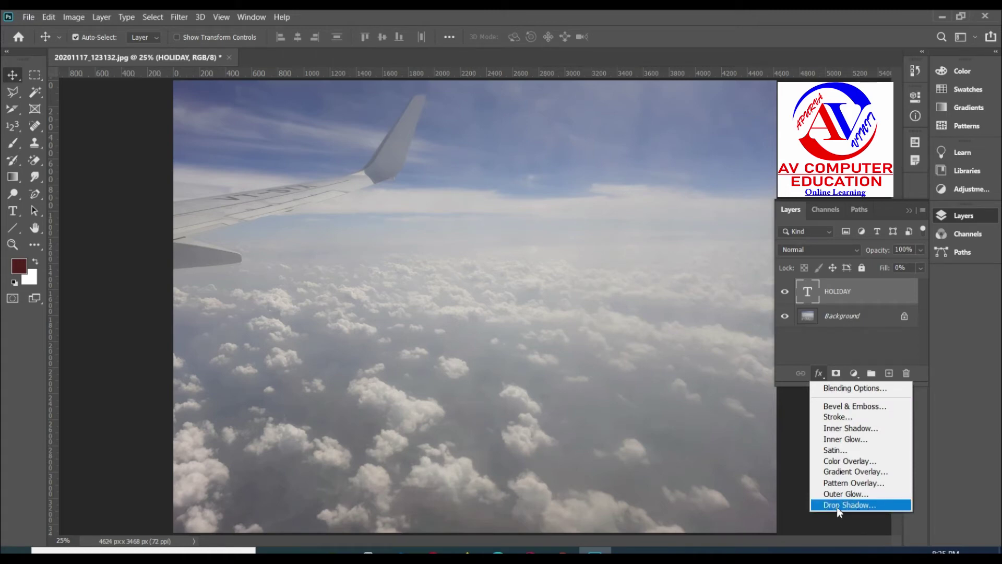
left_click(870, 505)
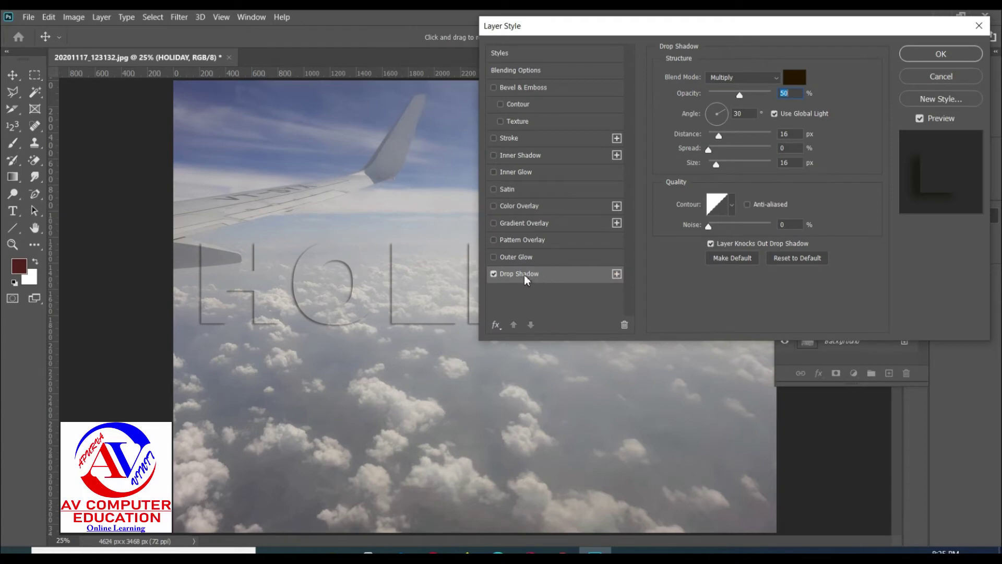
left_click(800, 260)
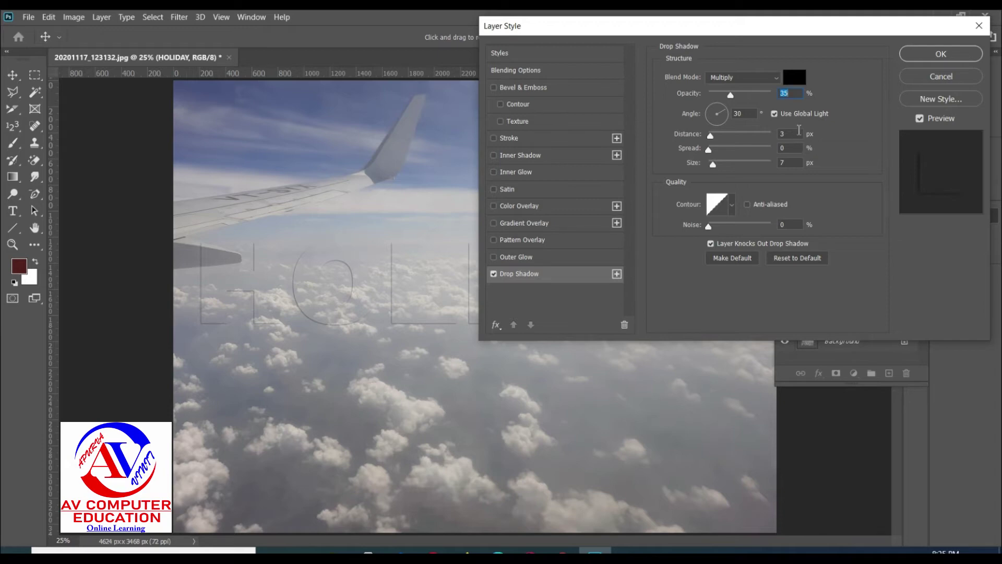
left_click(797, 133)
type("16")
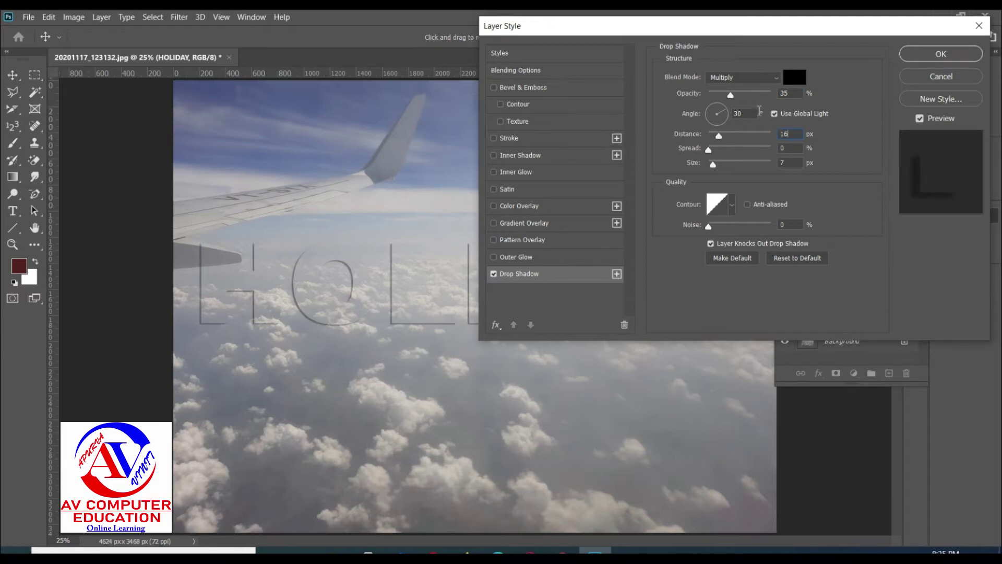
left_click_drag(753, 113, 726, 112)
type("135")
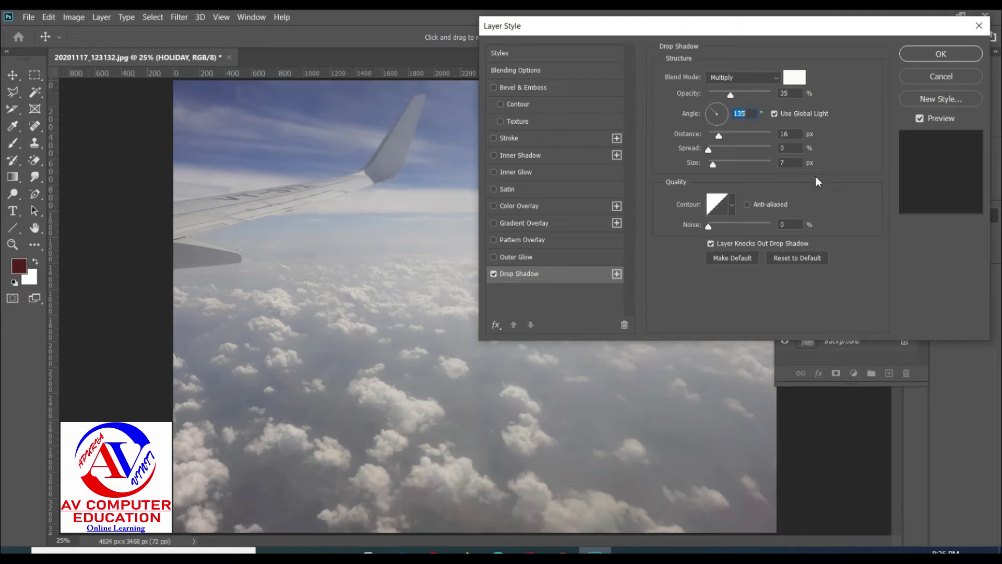
Step: Sample a gray from the clouds in the photo as the drop shadow color, ending with 8b8c91
left_click(799, 79)
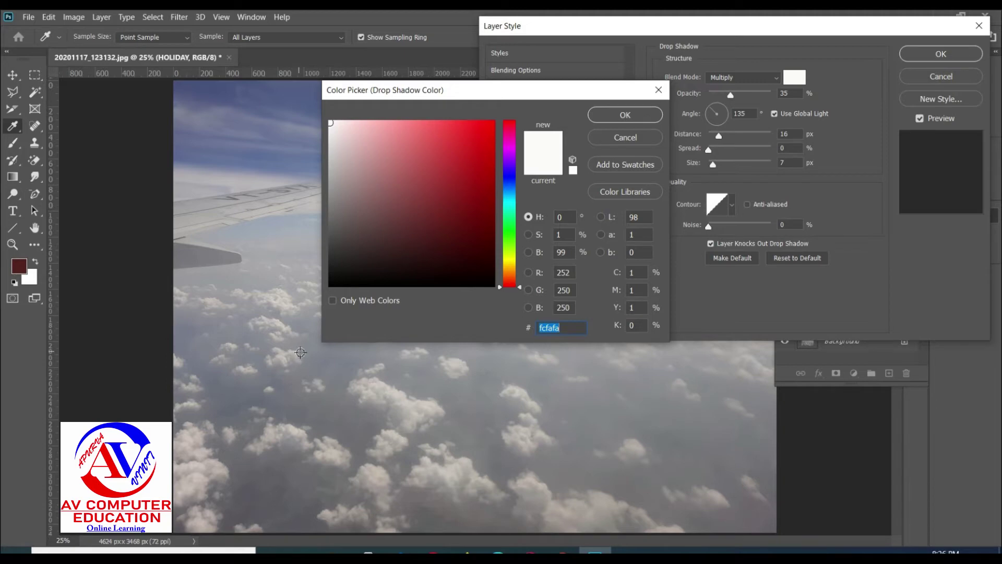
left_click(302, 351)
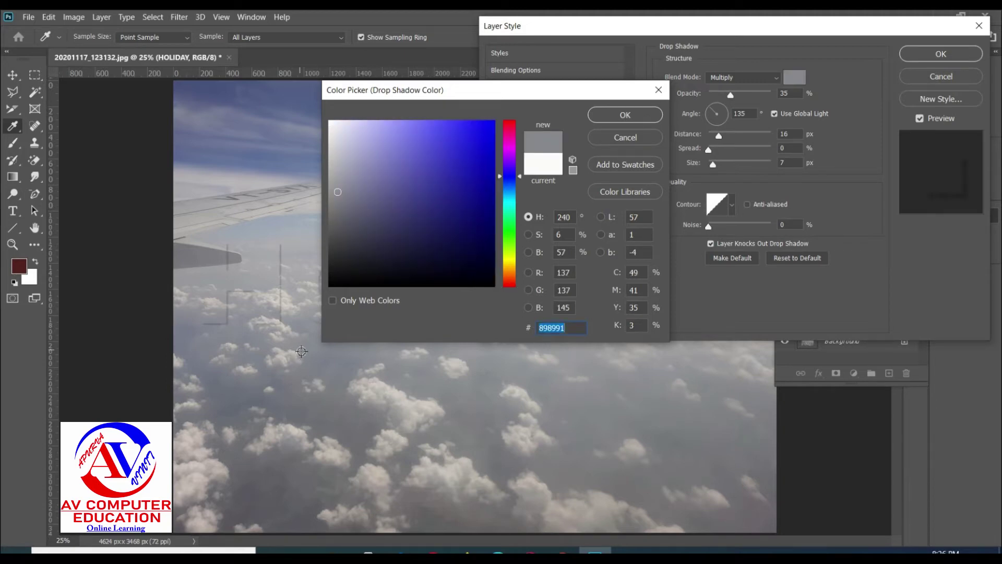
left_click(320, 353)
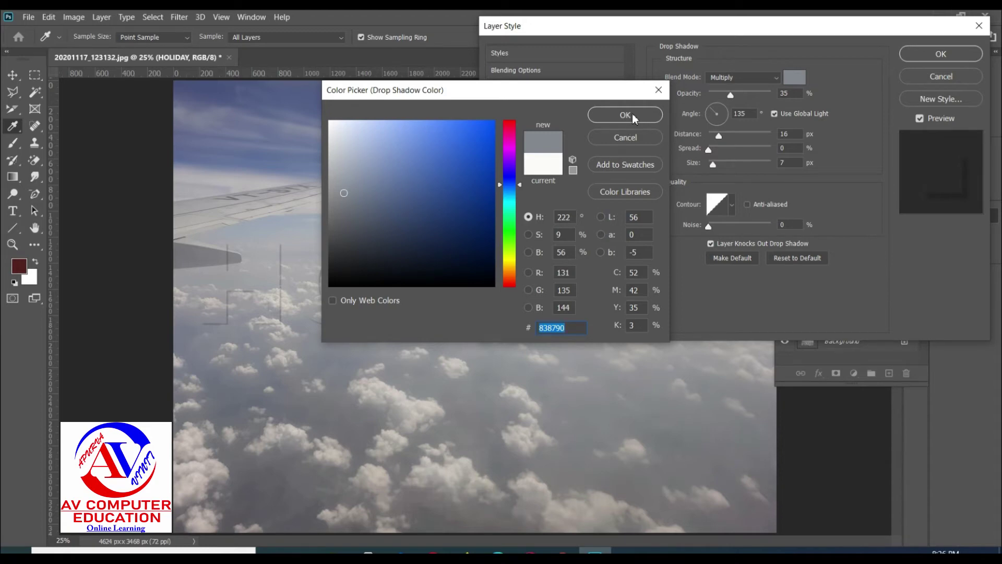
left_click(279, 361)
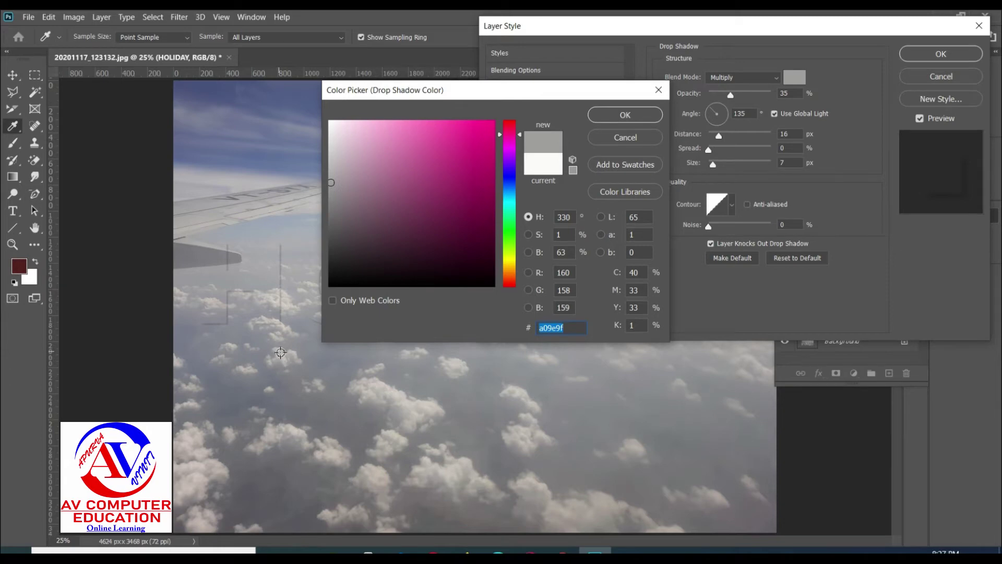
left_click(281, 353)
left_click(282, 362)
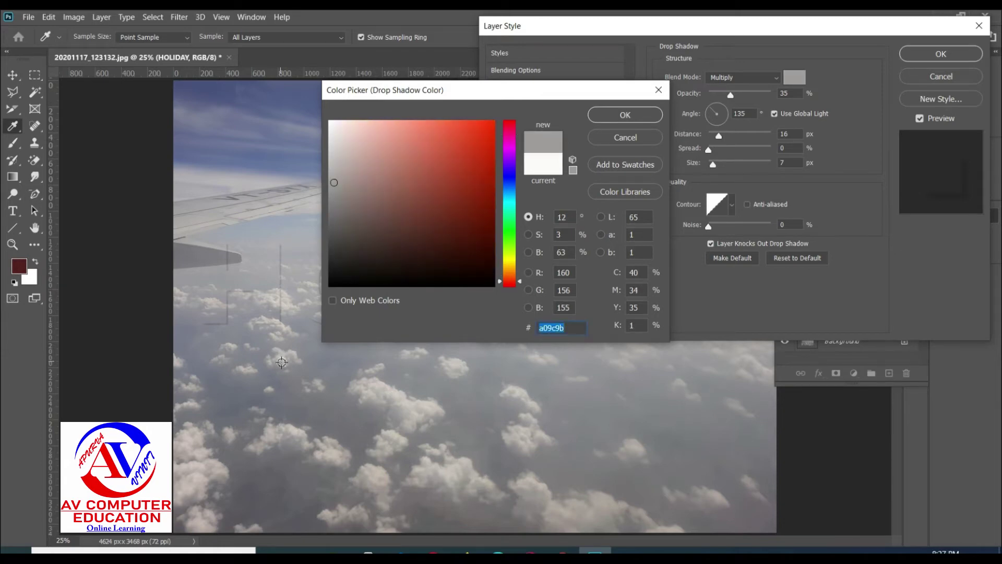
left_click(375, 367)
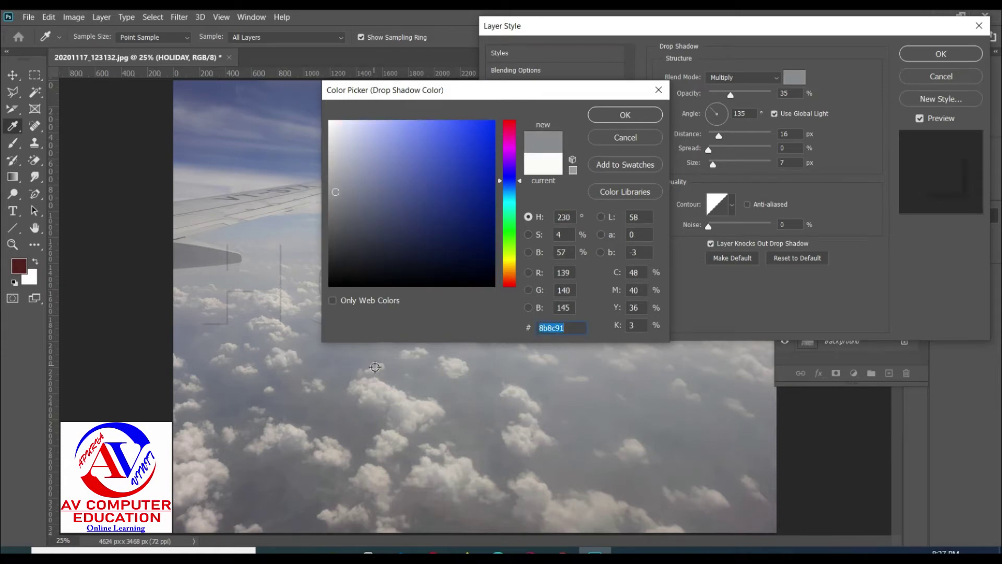
left_click(616, 116)
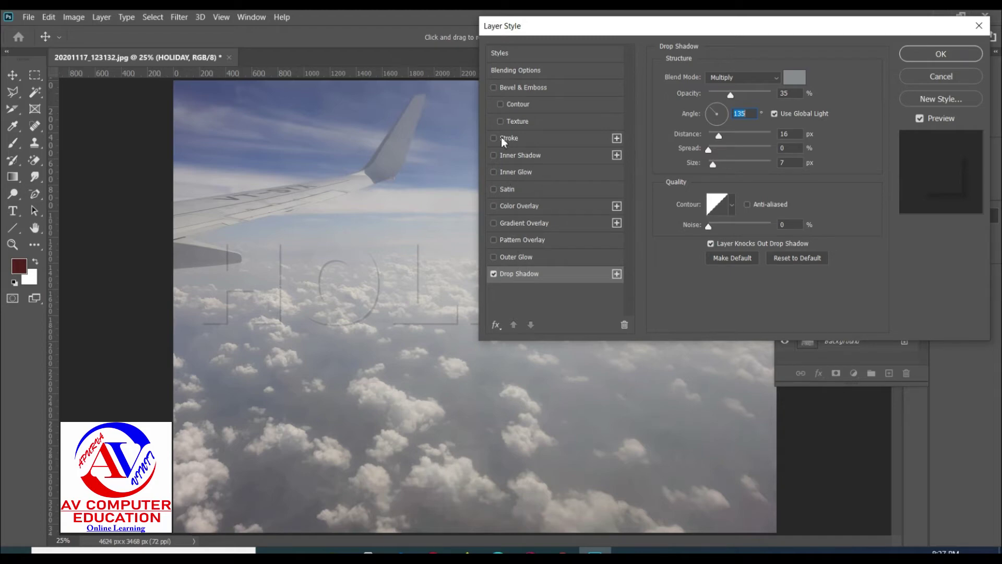
Step: Add a Stroke to the HOLIDAY layer and sample a light gray from the clouds as its color, ending with b5b1ae
left_click(528, 140)
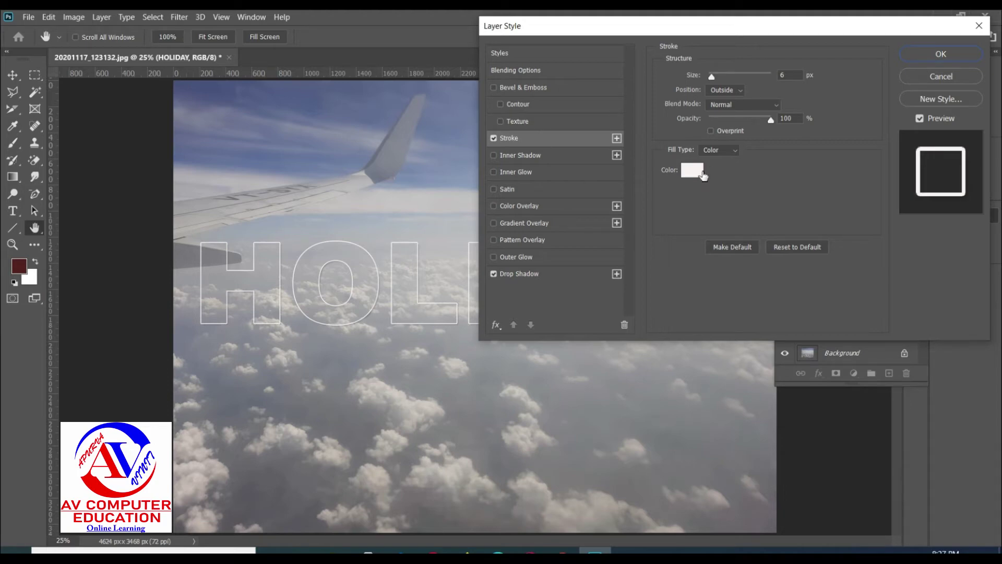
left_click(693, 170)
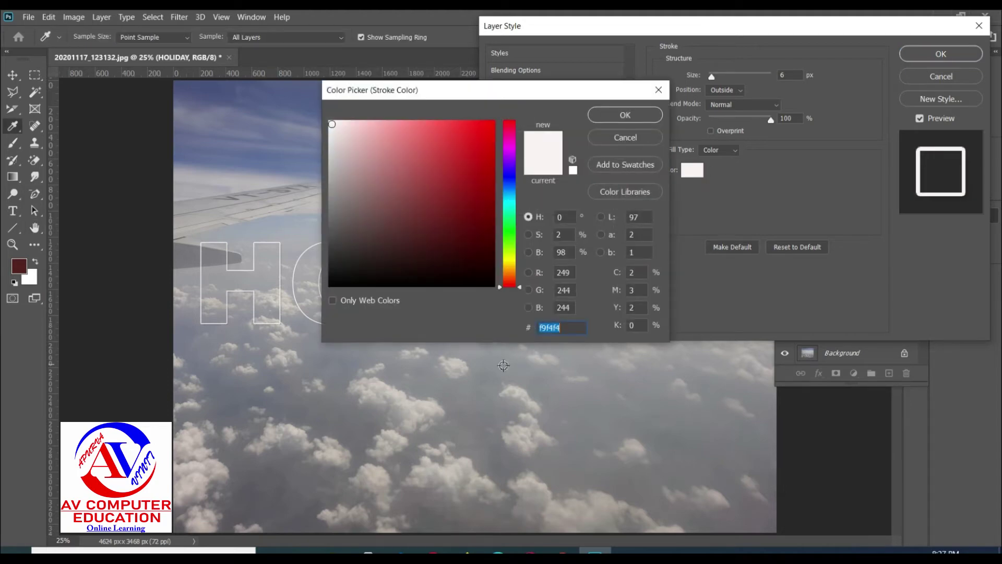
left_click(502, 366)
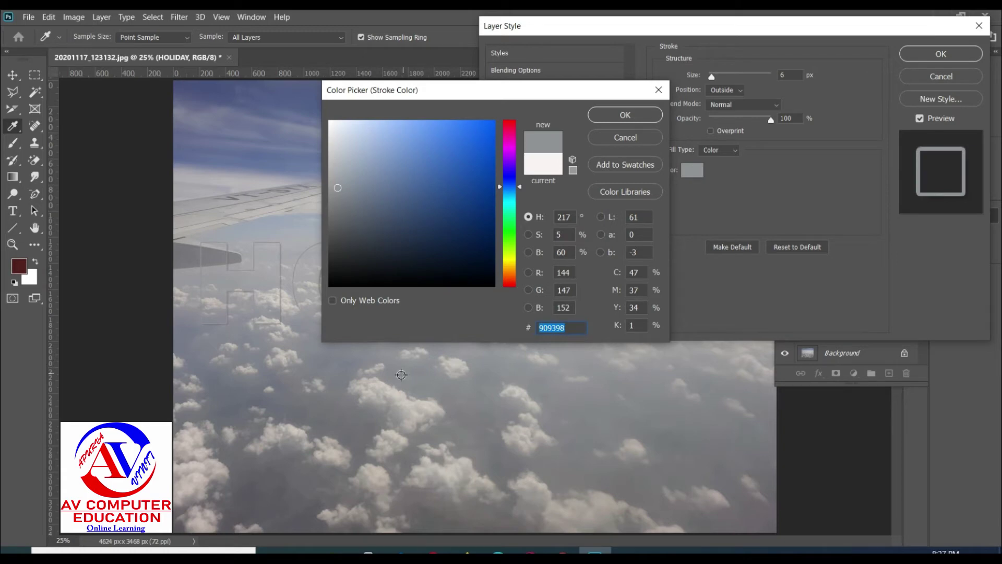
left_click(381, 368)
left_click(381, 367)
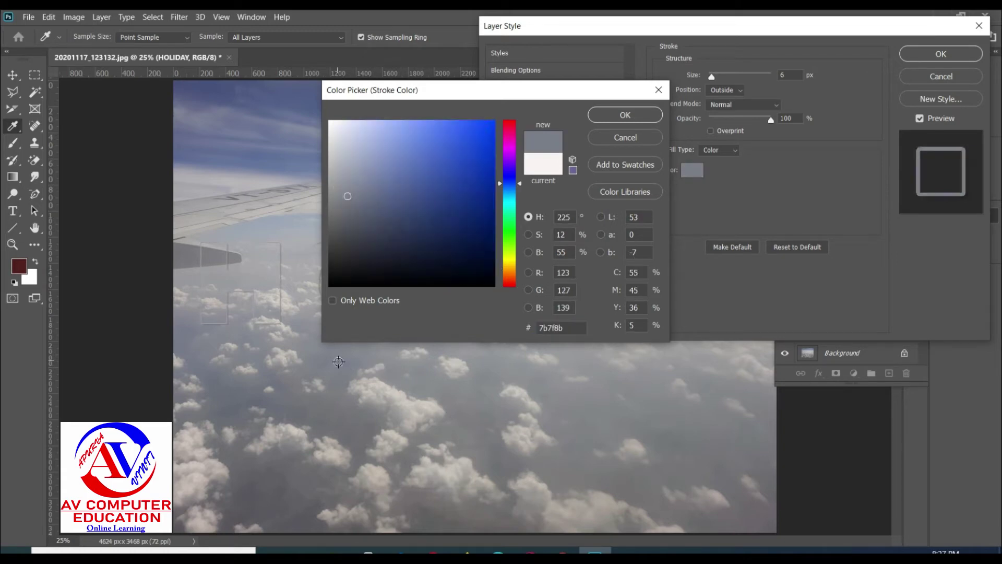
left_click(382, 367)
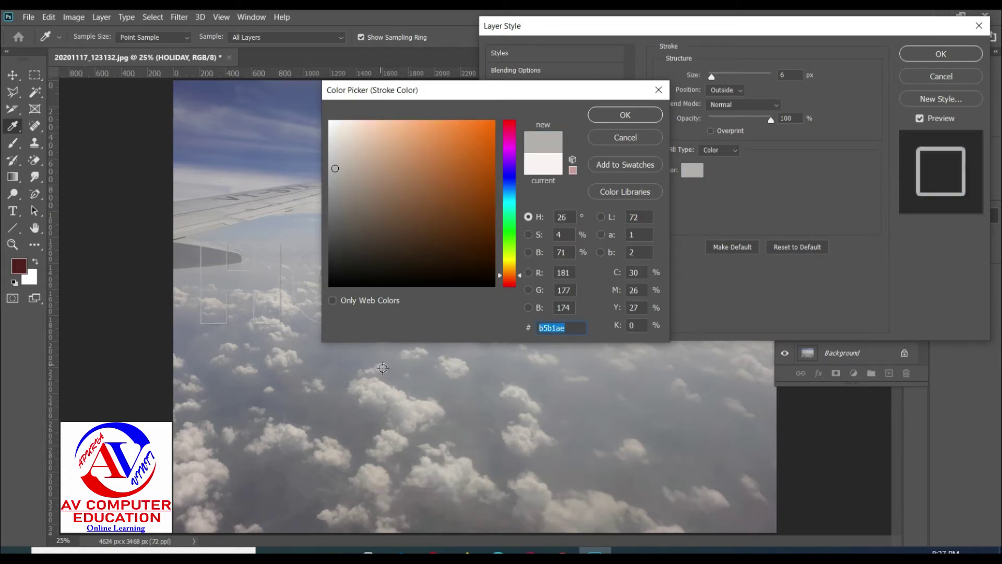
left_click(636, 119)
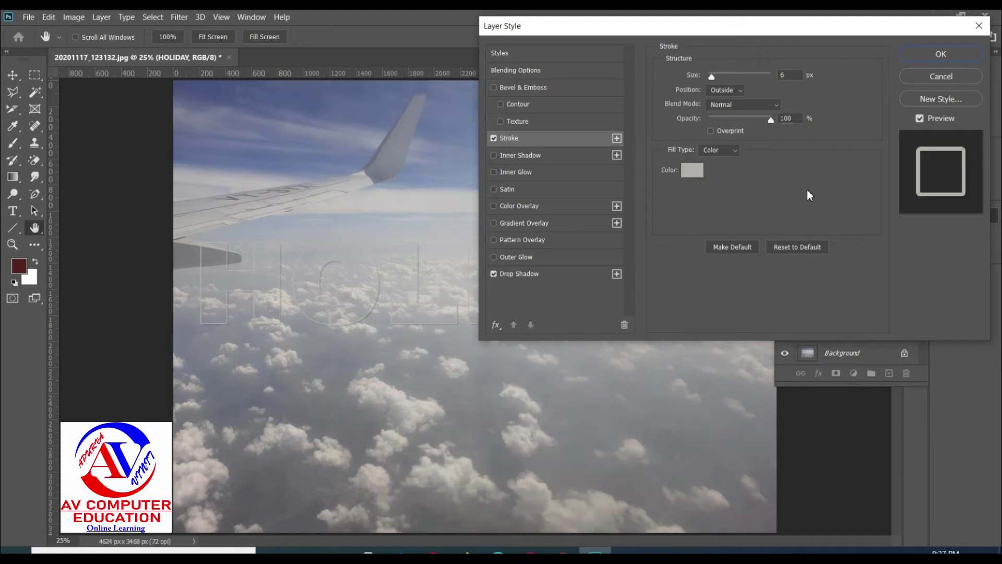
Step: Keep the stroke position at Outside and set the stroke size to 9 px
left_click(721, 91)
left_click(720, 100)
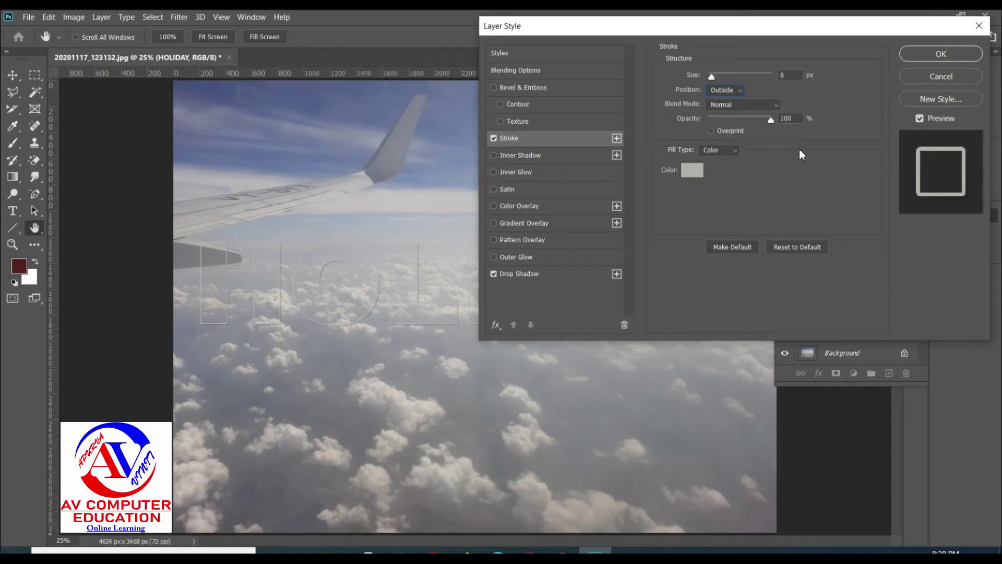
left_click(782, 75)
type("7")
left_click(788, 71)
type("9")
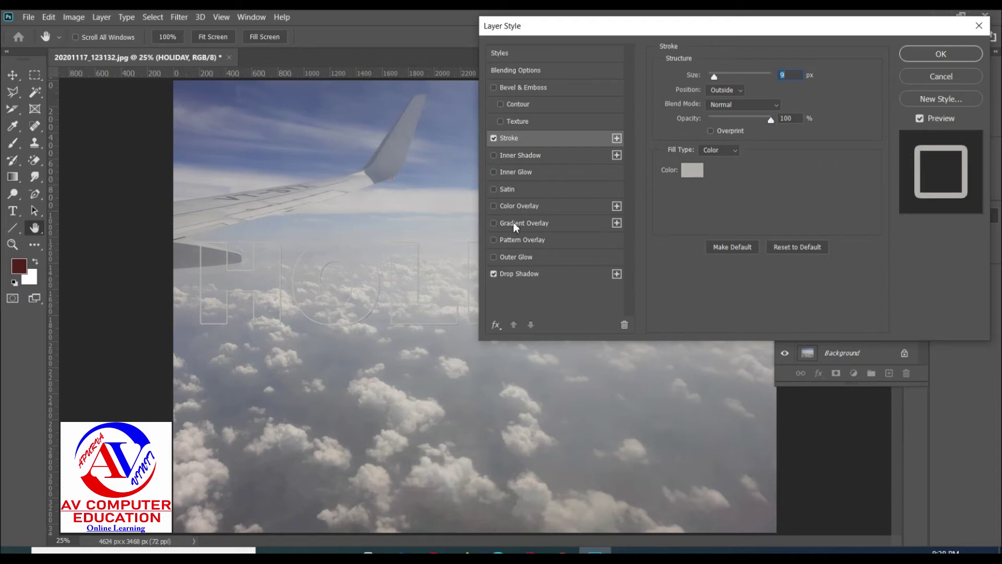
Step: Add a Gradient Overlay to the HOLIDAY layer with the black-to-white Basics gradient and the Overlay blend mode
left_click(535, 230)
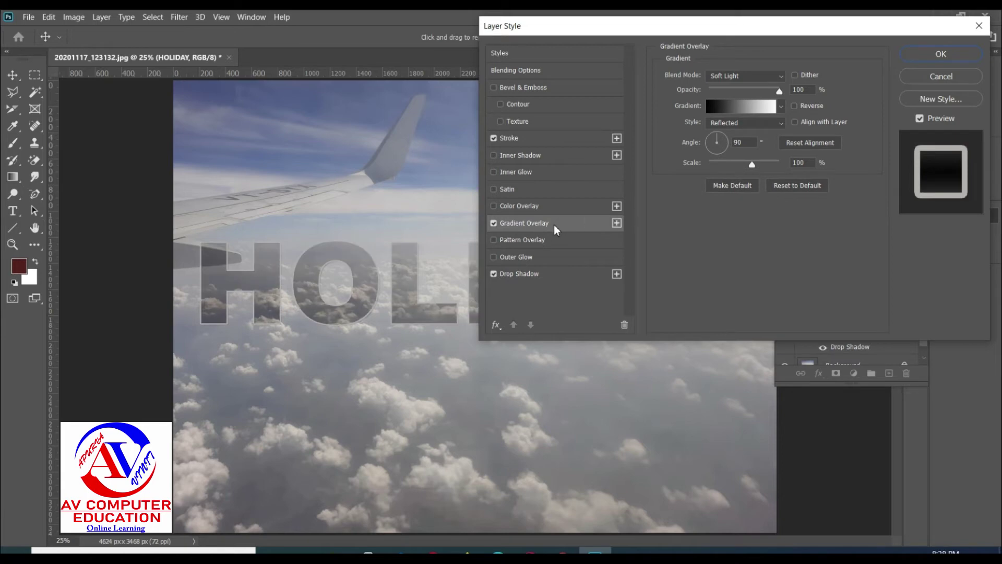
left_click_drag(709, 36, 714, 37)
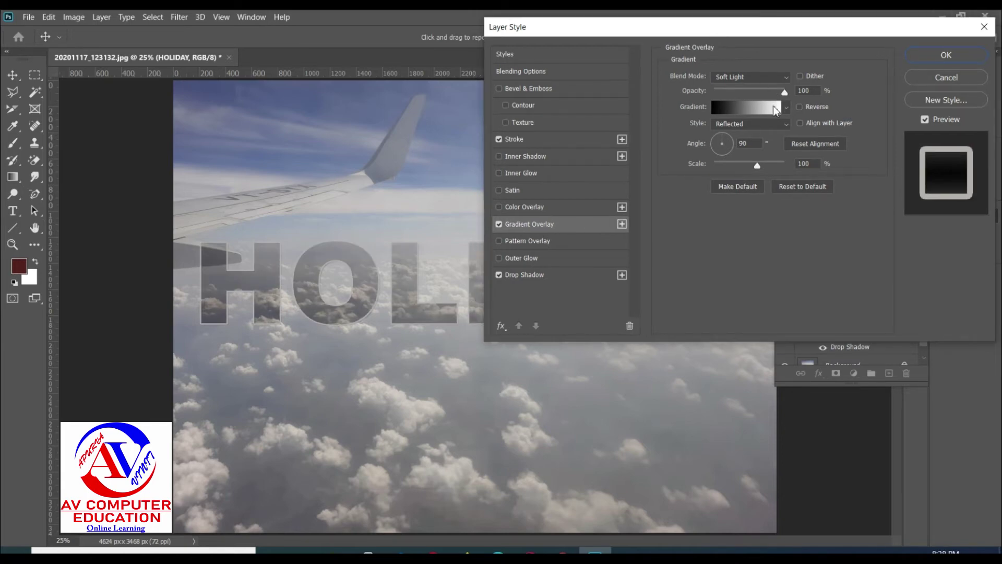
left_click(786, 107)
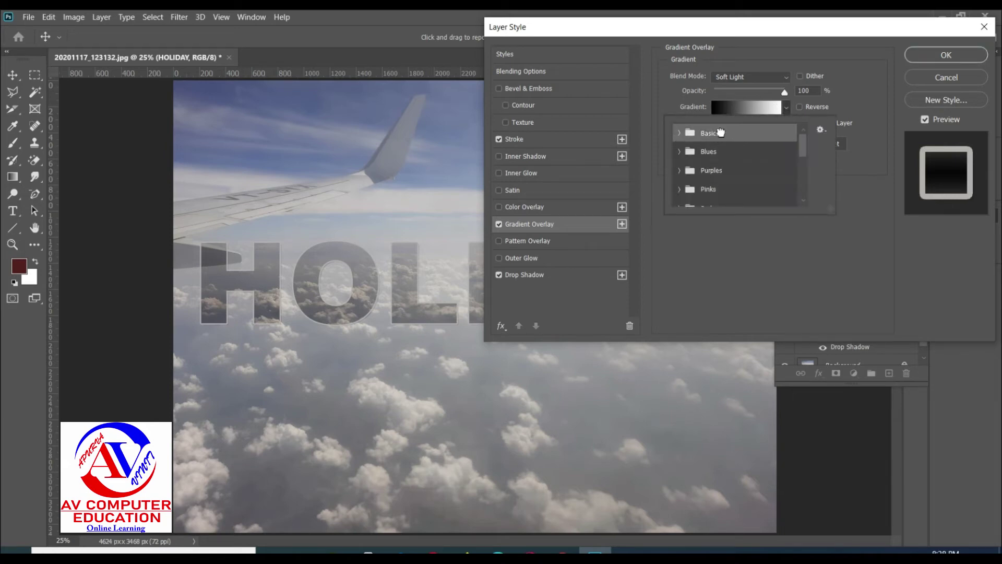
left_click(680, 134)
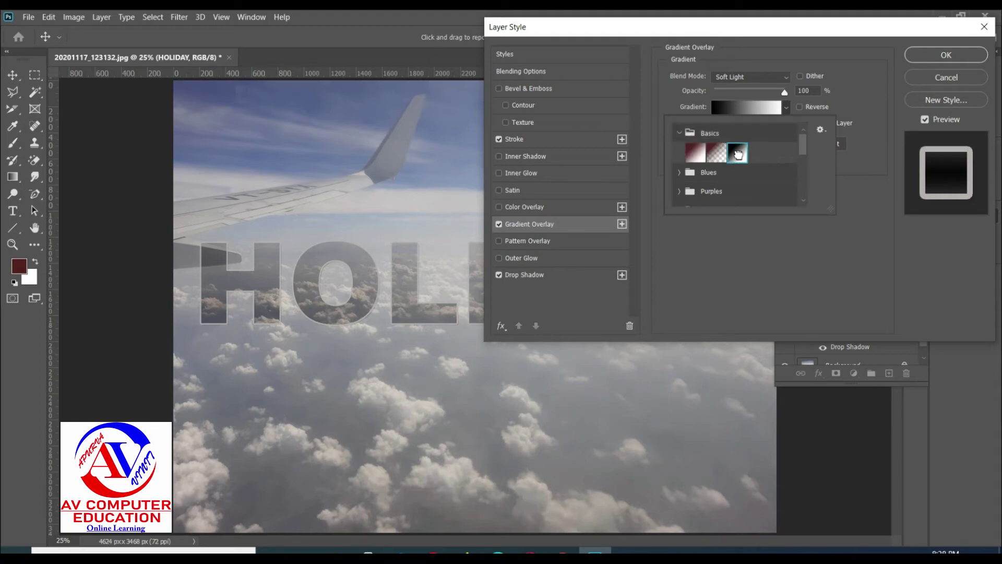
left_click(854, 92)
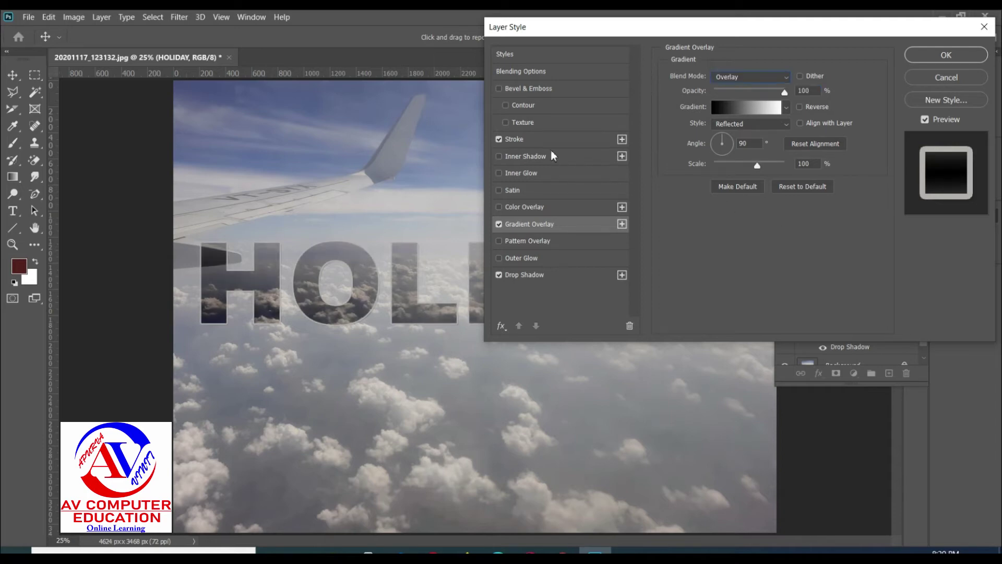
Step: Turn off the Stroke and Drop Shadow effects so that only the gradient overlay is active
left_click(522, 141)
left_click(500, 140)
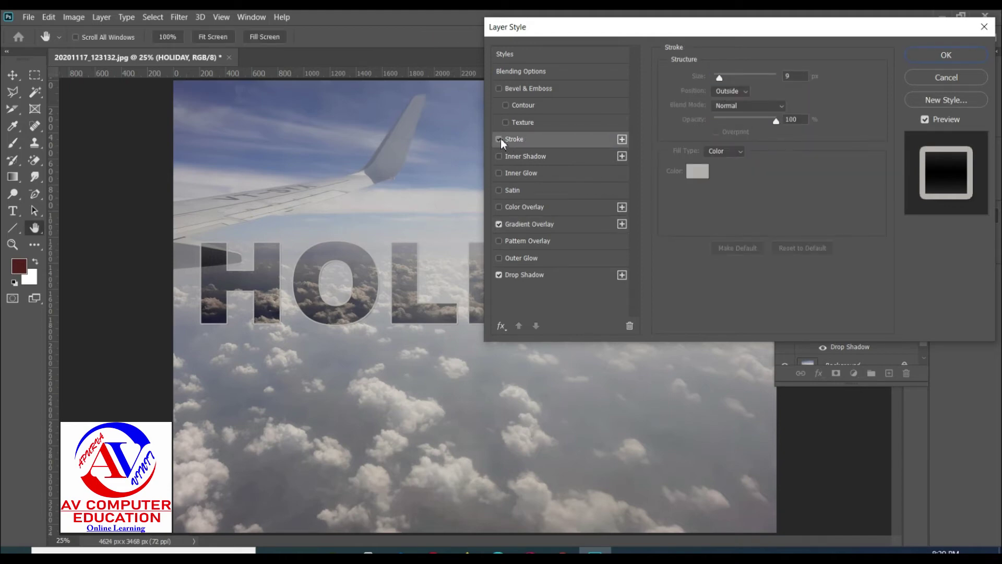
left_click(499, 276)
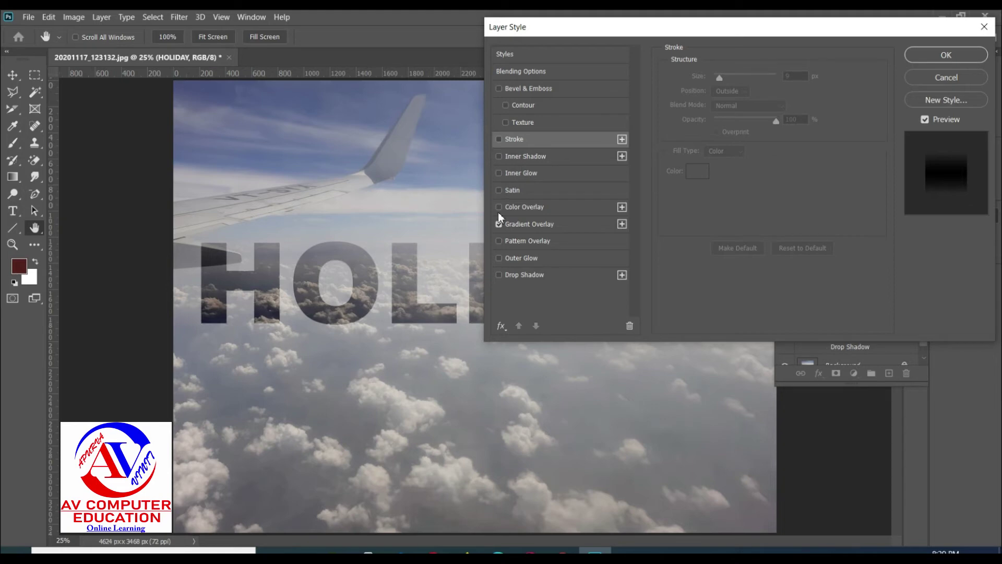
Step: Set the gradient overlay's blend mode to Soft Light
left_click(539, 228)
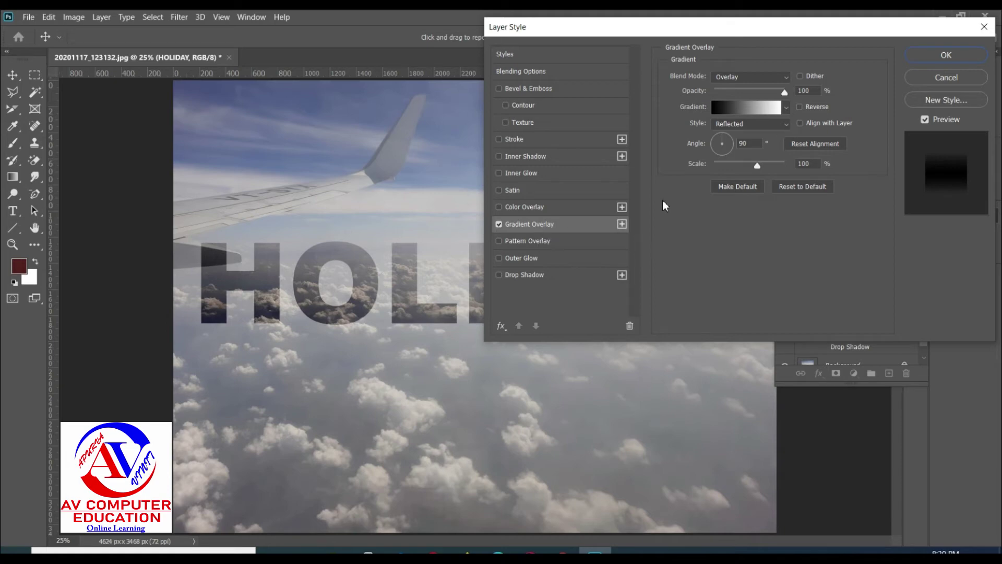
left_click(783, 79)
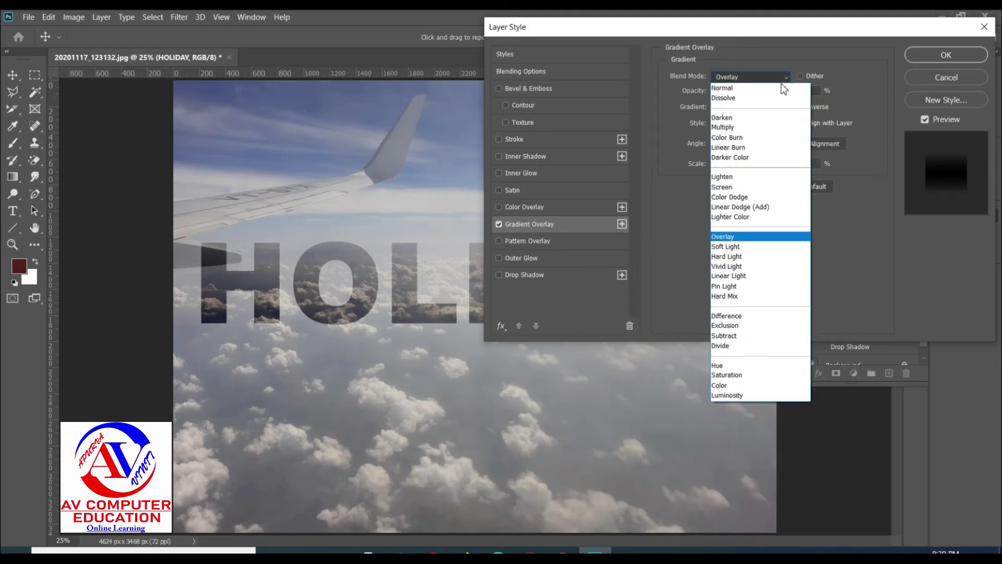
left_click(742, 247)
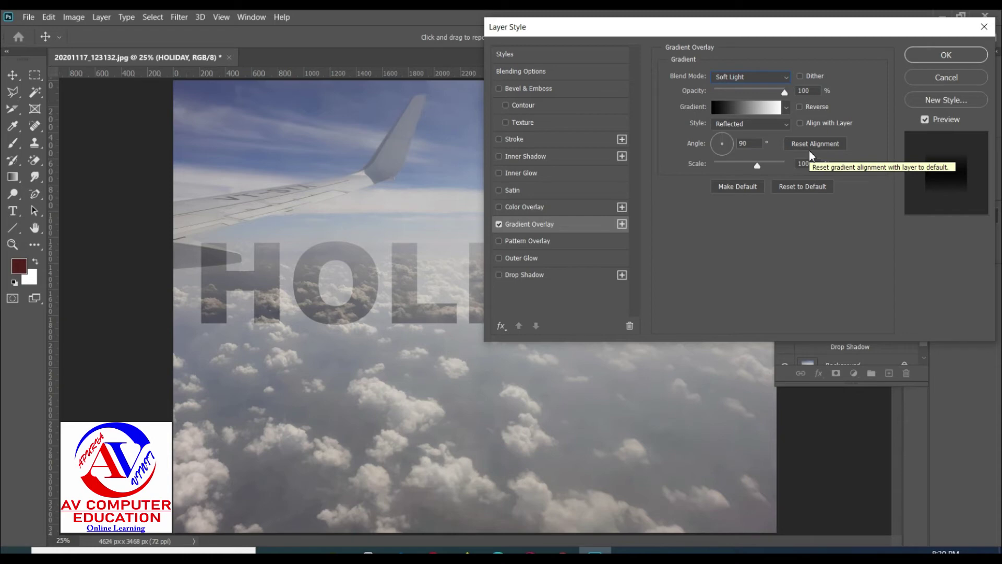
Step: Try the Linear, Radial, Angle, Reflected and Diamond styles for the gradient overlay and settle on Linear
left_click(786, 125)
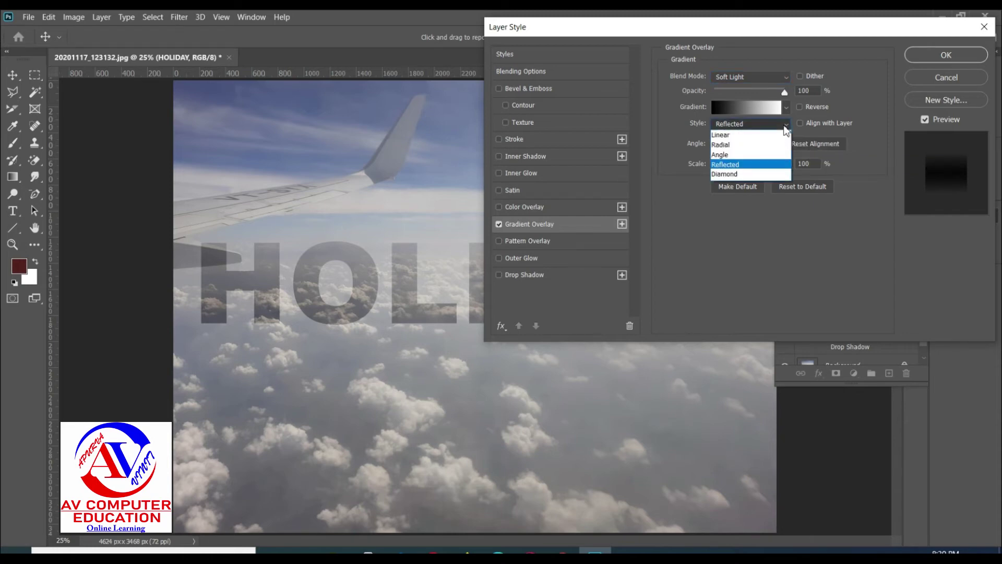
left_click(770, 137)
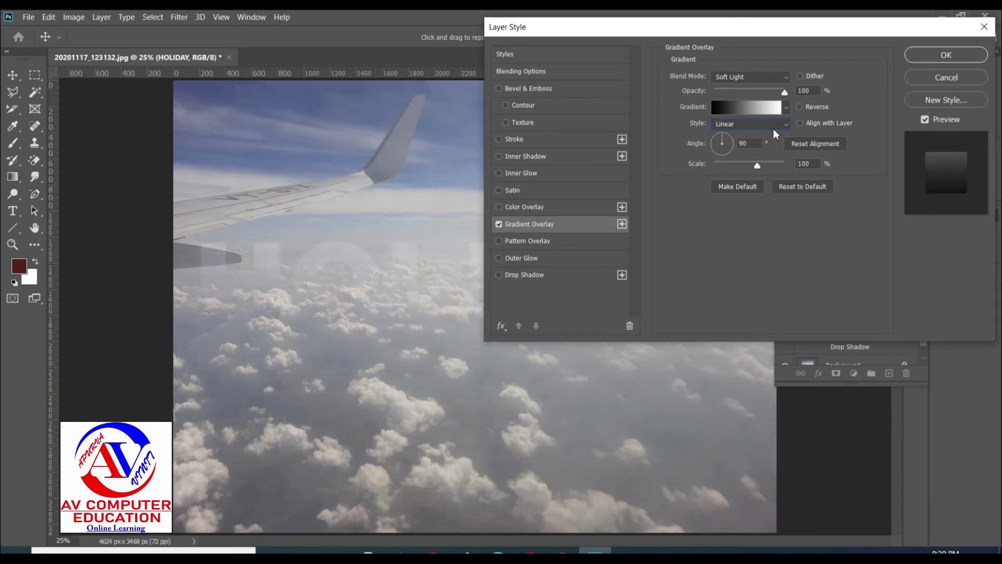
left_click(775, 126)
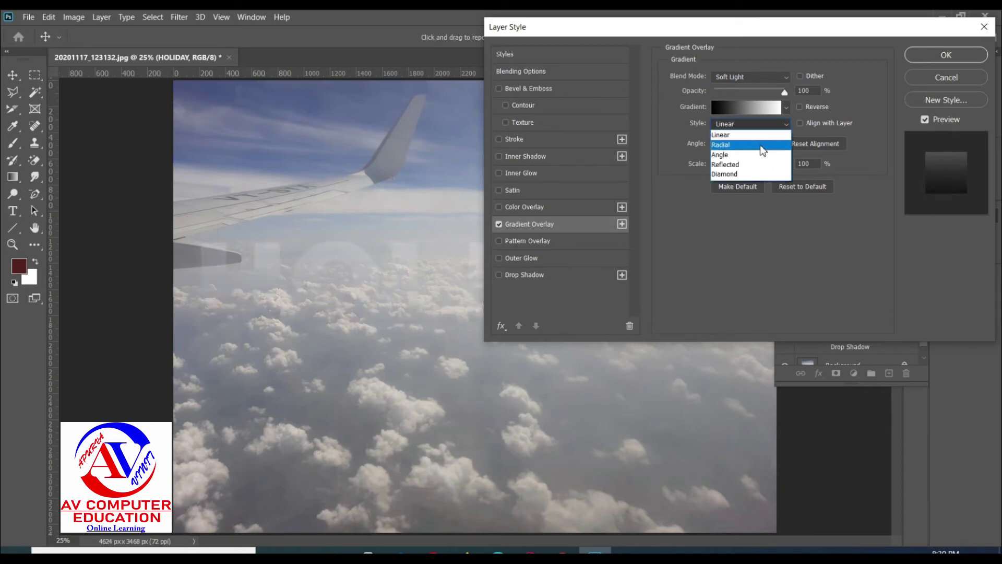
left_click(763, 145)
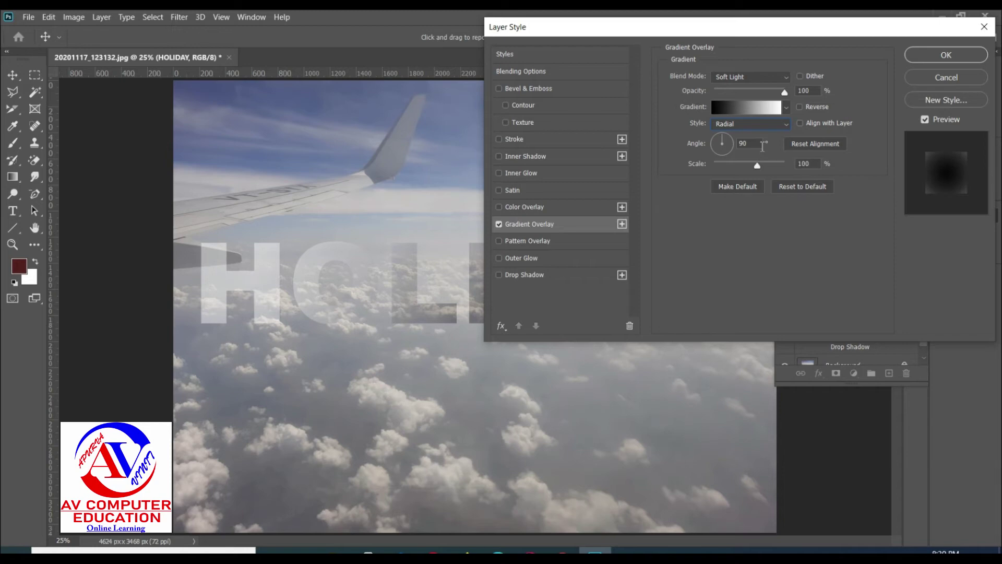
left_click(766, 127)
left_click(753, 153)
left_click(755, 124)
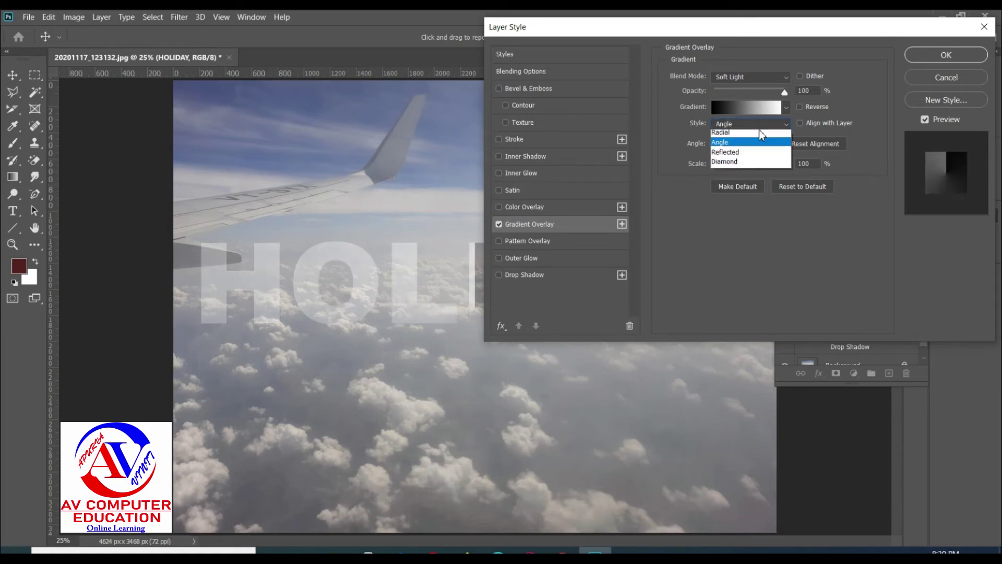
left_click(752, 165)
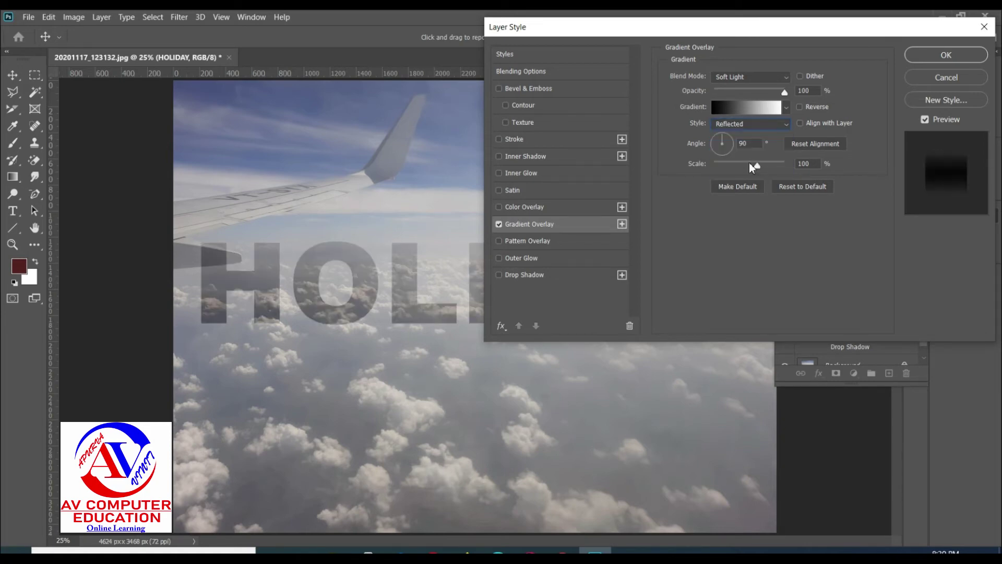
left_click(760, 129)
left_click(751, 174)
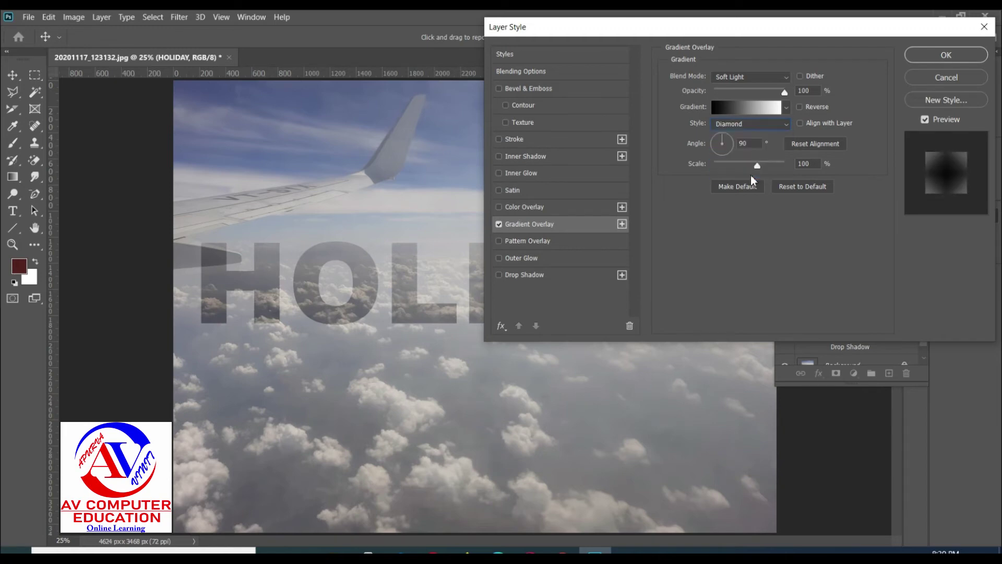
left_click(760, 130)
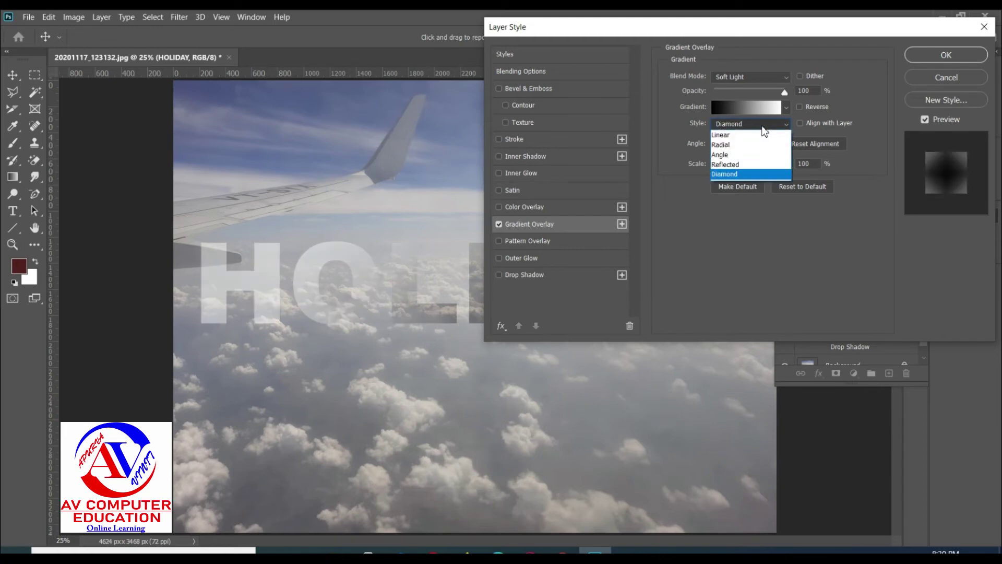
left_click(757, 137)
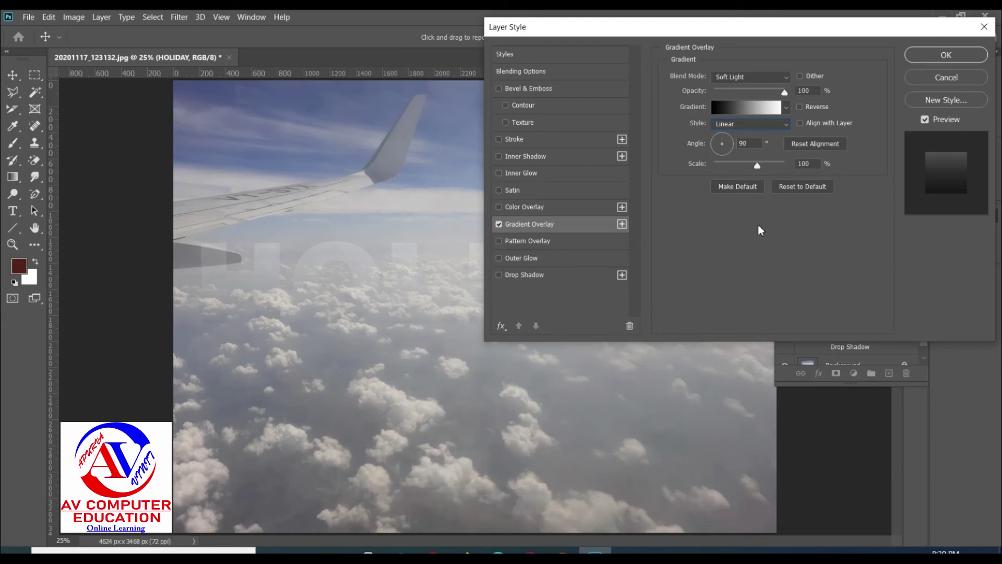
Step: Re-enable the Drop Shadow and Stroke effects and apply the layer style to the HOLIDAY text
left_click(532, 276)
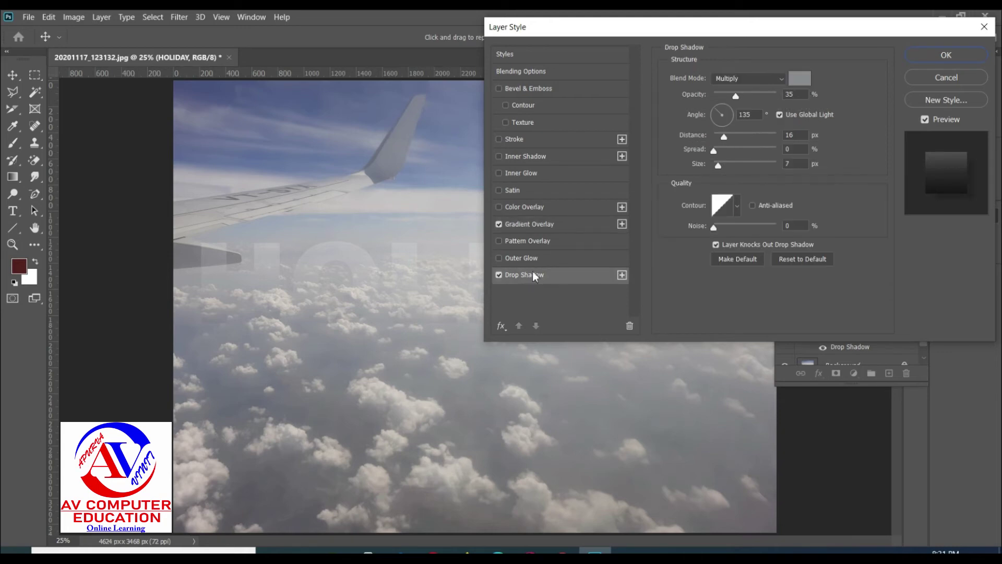
left_click(511, 141)
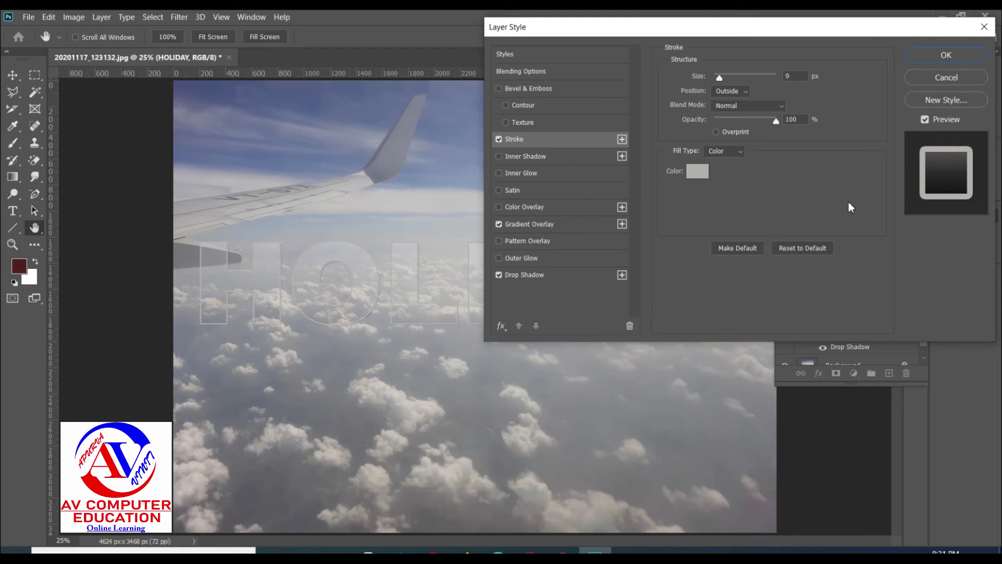
left_click(945, 55)
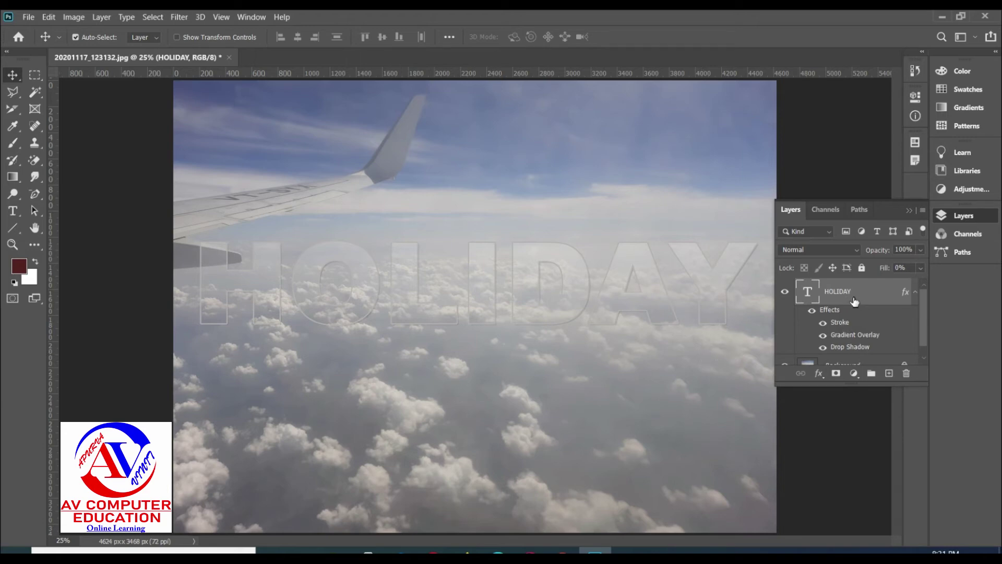
Step: Load the outline of the HOLIDAY text as a selection and invert it
key("ctrl")
left_click(810, 298, "ctrl")
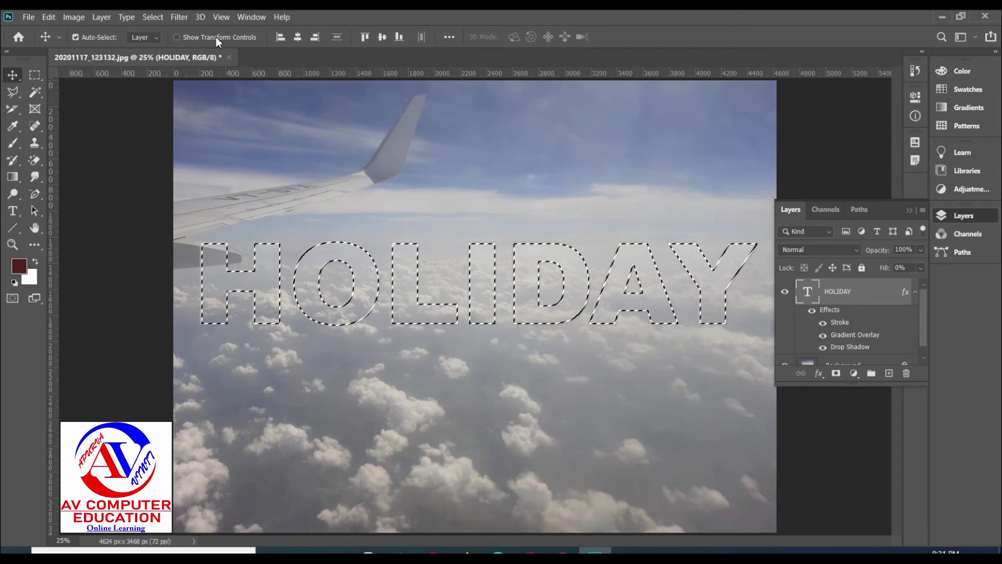
left_click(154, 18)
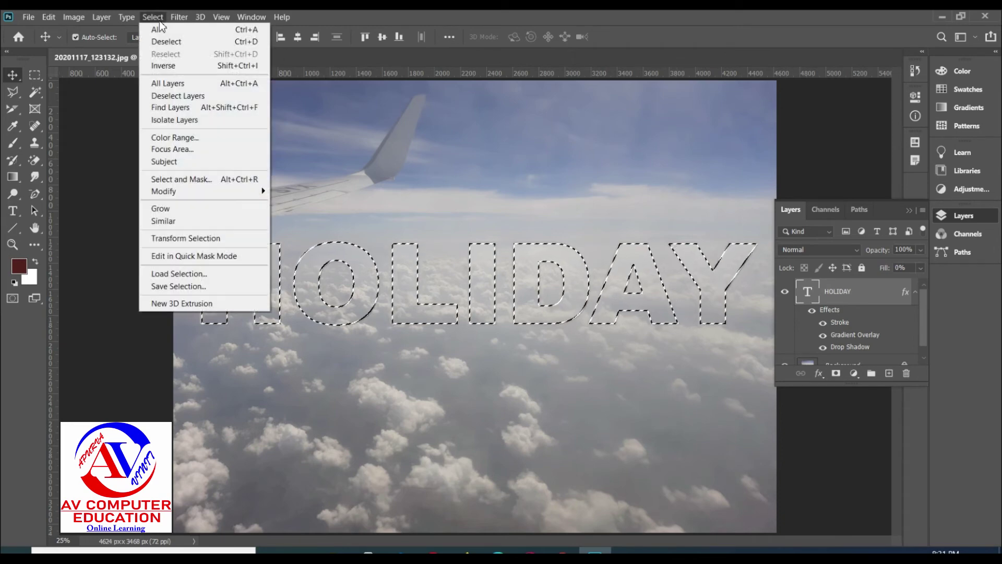
left_click(168, 67)
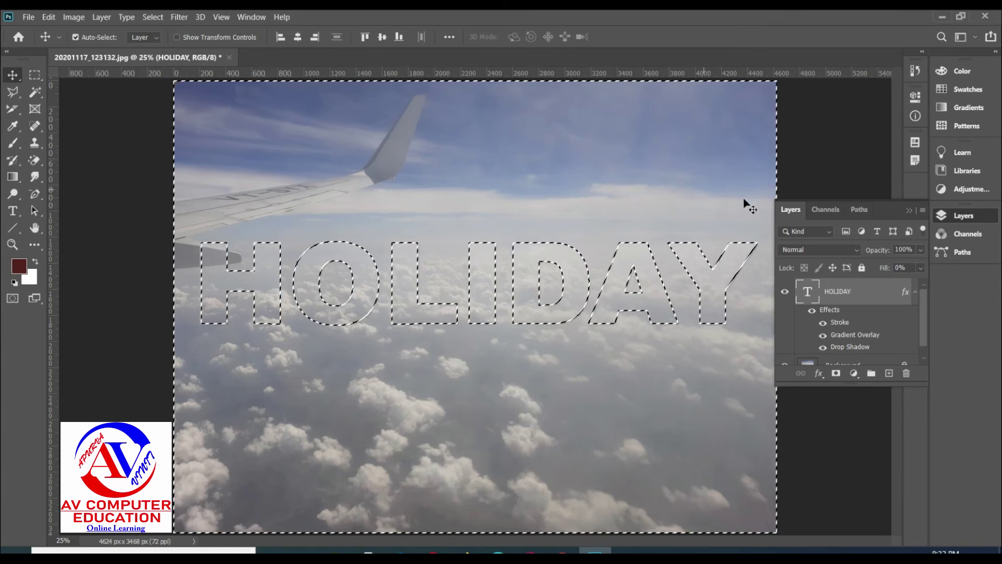
Step: Add a solid color fill layer directly above the Background from the inverted selection, using near-black color 020000
left_click_drag(924, 318, 924, 355)
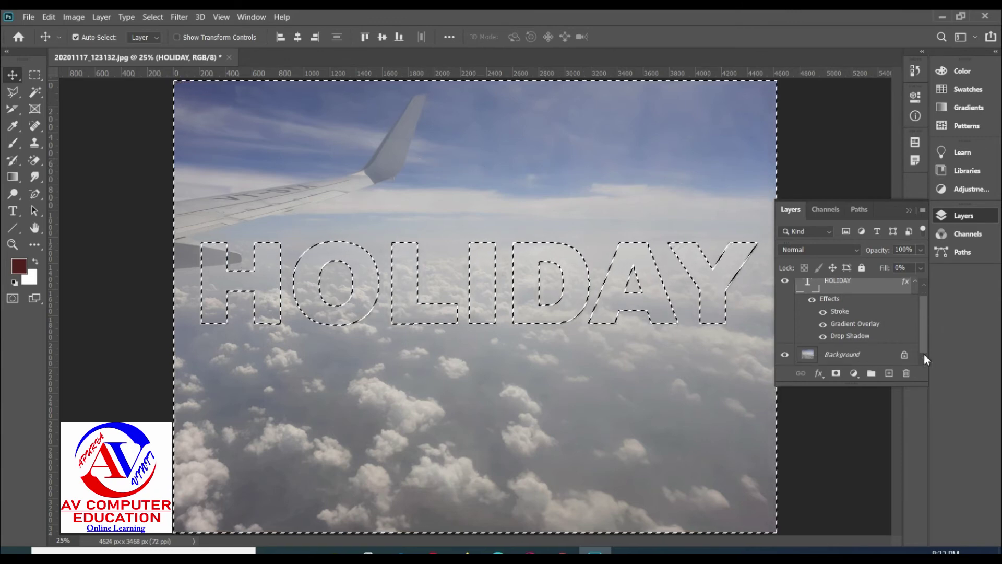
left_click(831, 353)
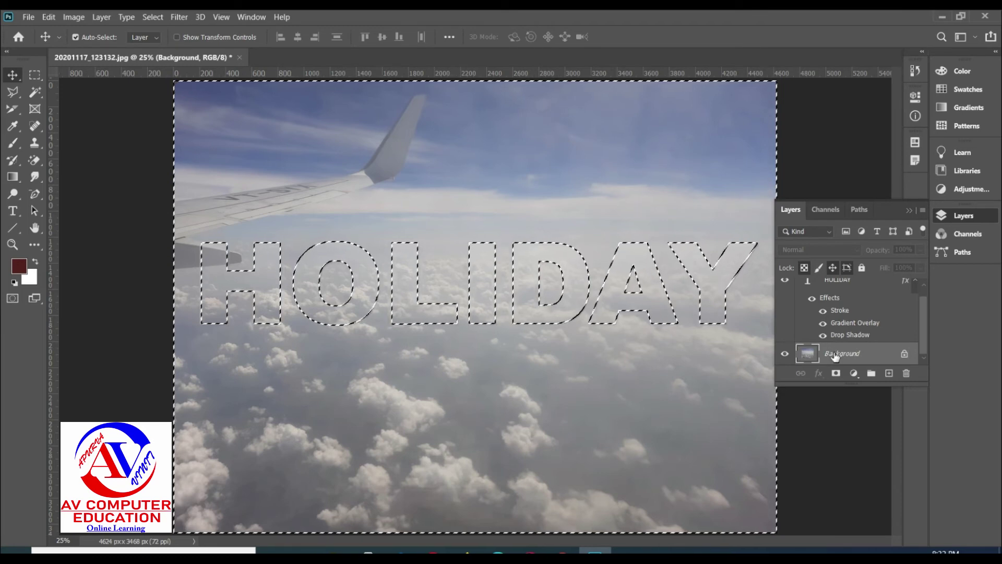
left_click(855, 374)
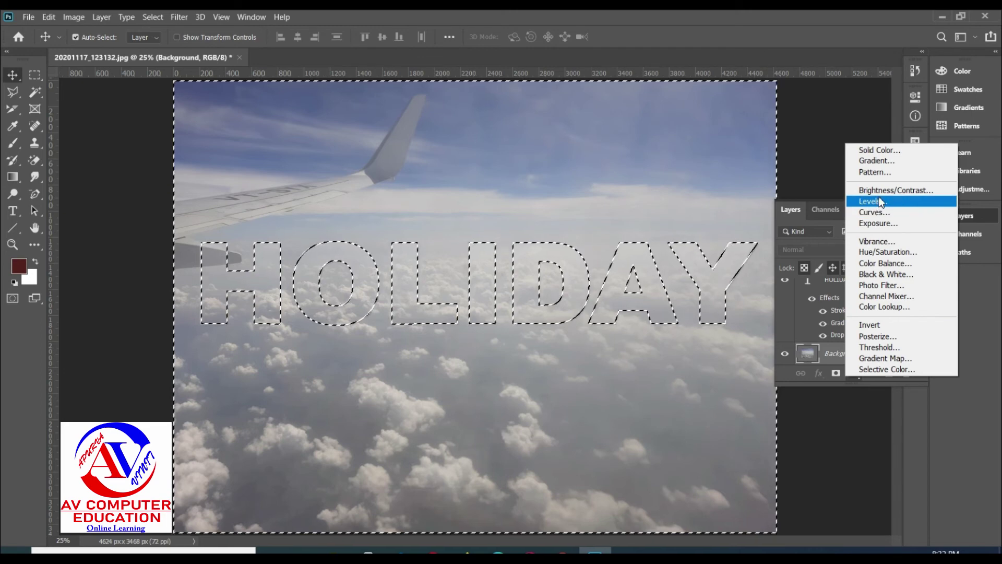
left_click(882, 151)
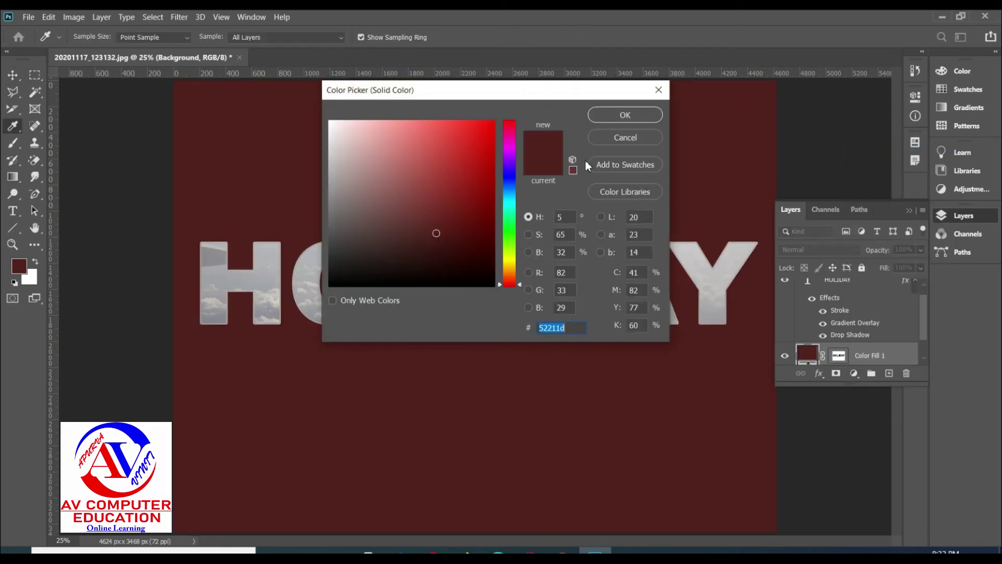
left_click_drag(531, 101, 804, 54)
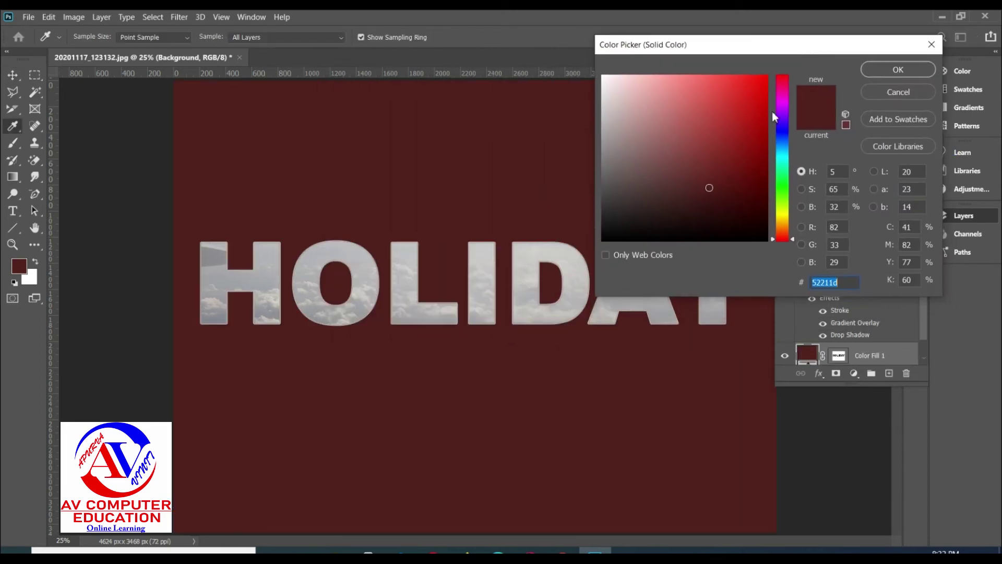
left_click_drag(754, 234, 764, 241)
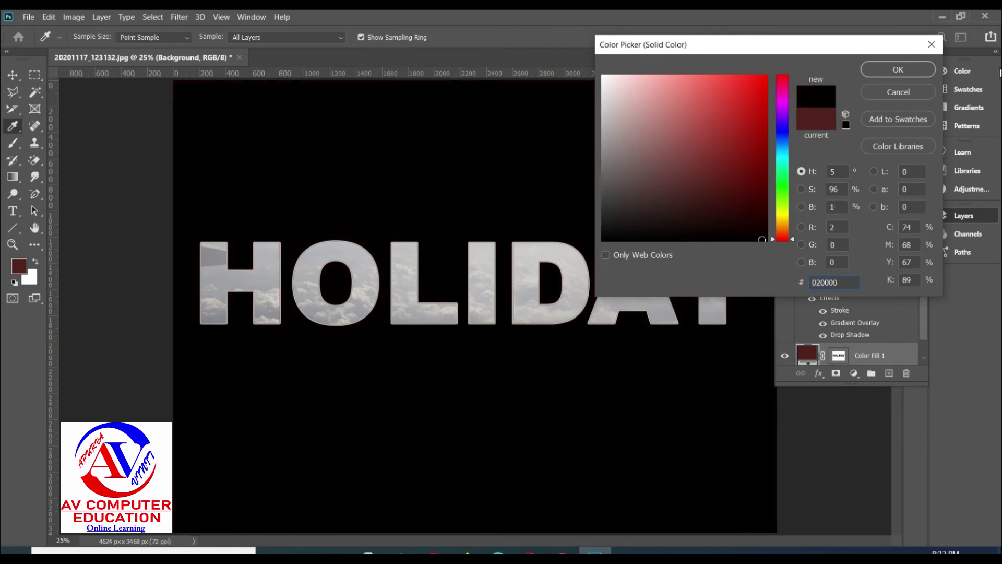
left_click(909, 69)
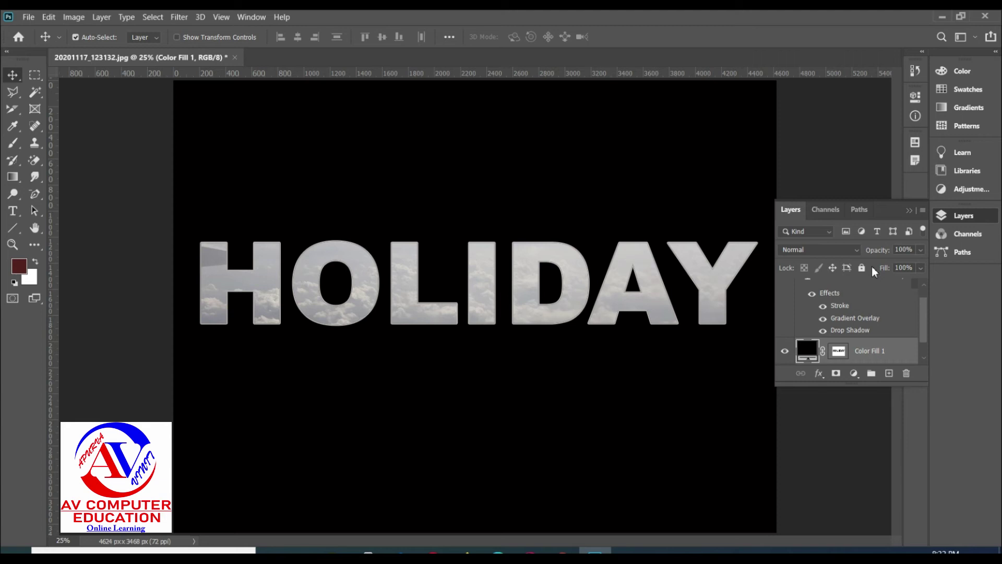
Step: Set the opacity of the color fill layer to 60%
left_click(921, 268)
left_click(921, 250)
left_click(901, 263)
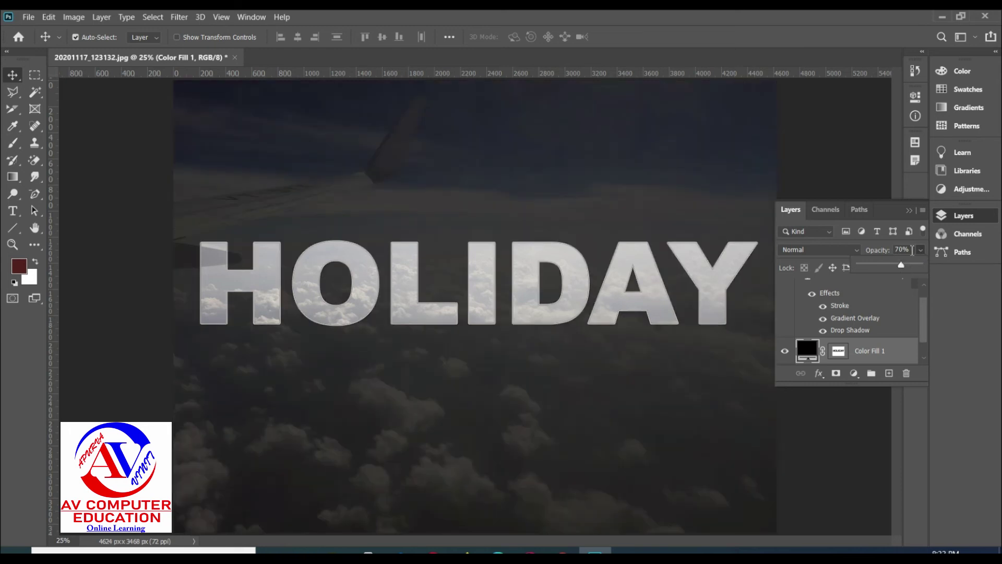
type("60")
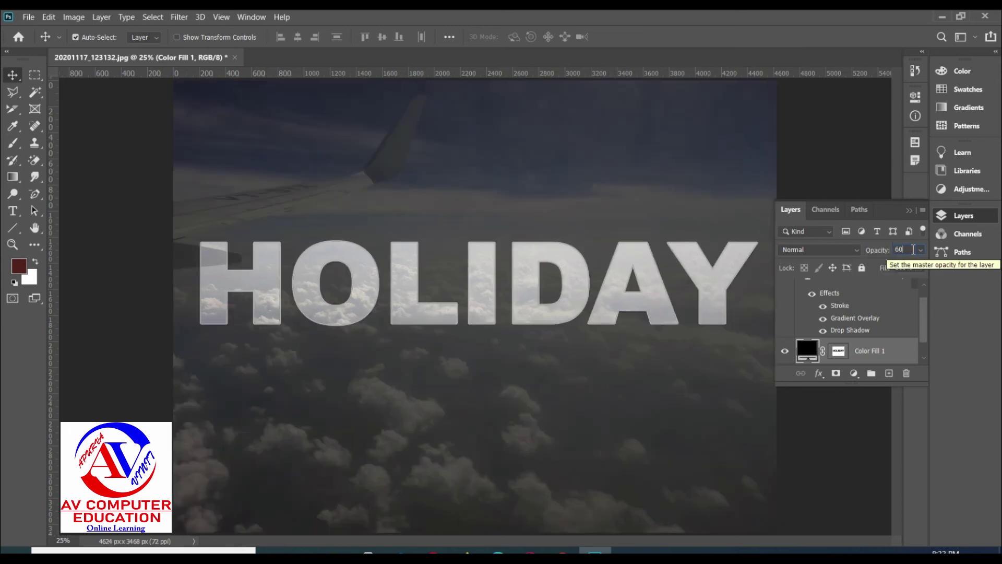
key("Return")
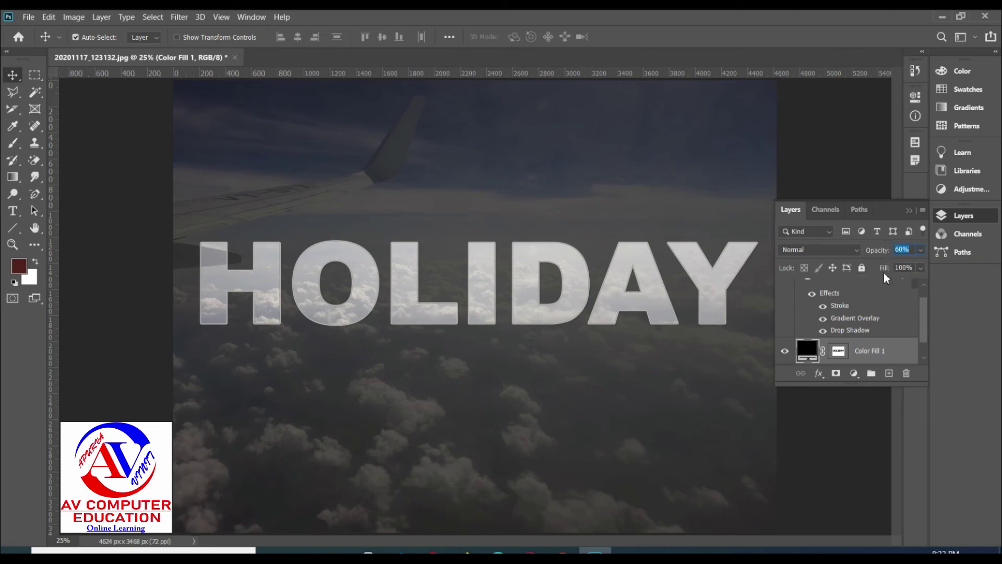
Step: Try red and blue shades for the fill layer's color and settle on light blue b8d1fa
double_click(810, 352)
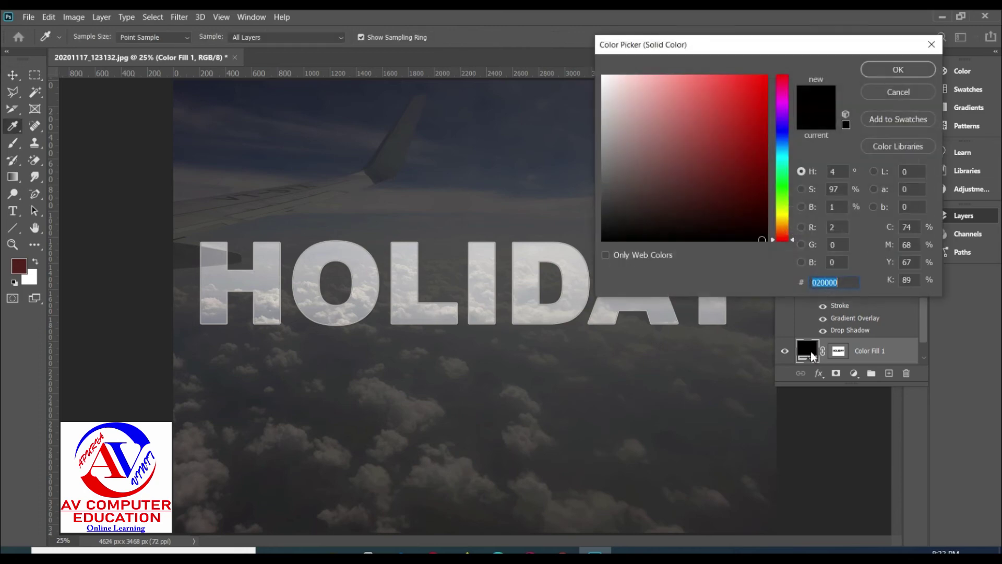
left_click(744, 172)
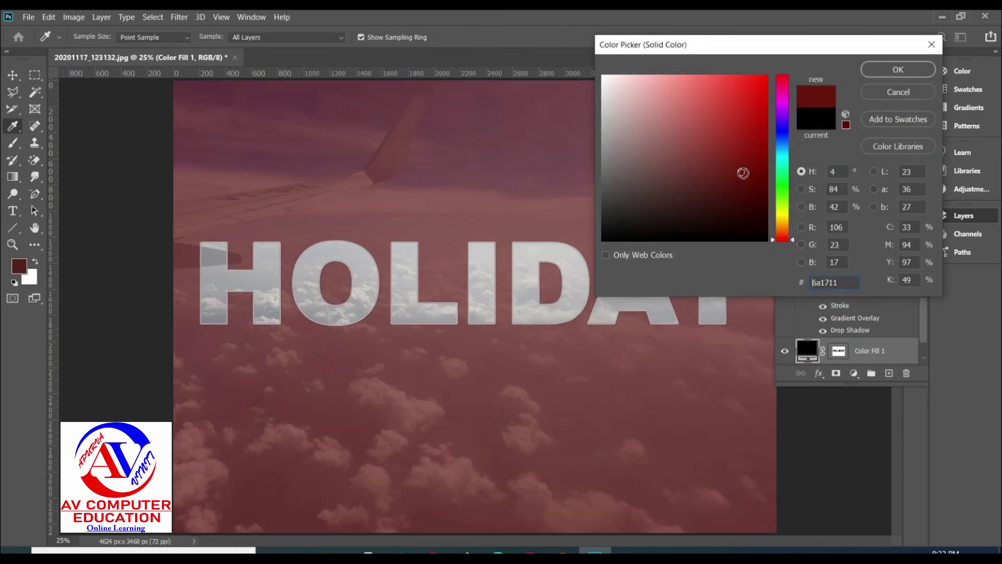
left_click_drag(759, 138, 764, 107)
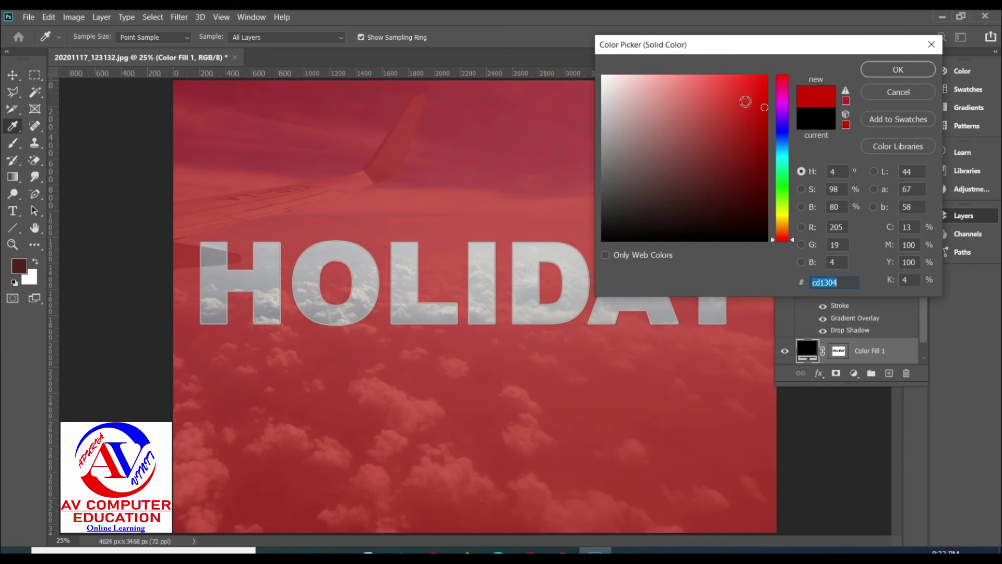
mouse_move(715, 150)
left_mouse_down()
mouse_move(685, 175)
mouse_move(674, 212)
mouse_move(715, 230)
mouse_move(666, 227)
left_mouse_up()
mouse_move(646, 189)
left_mouse_down()
mouse_move(634, 153)
mouse_move(676, 151)
left_mouse_up()
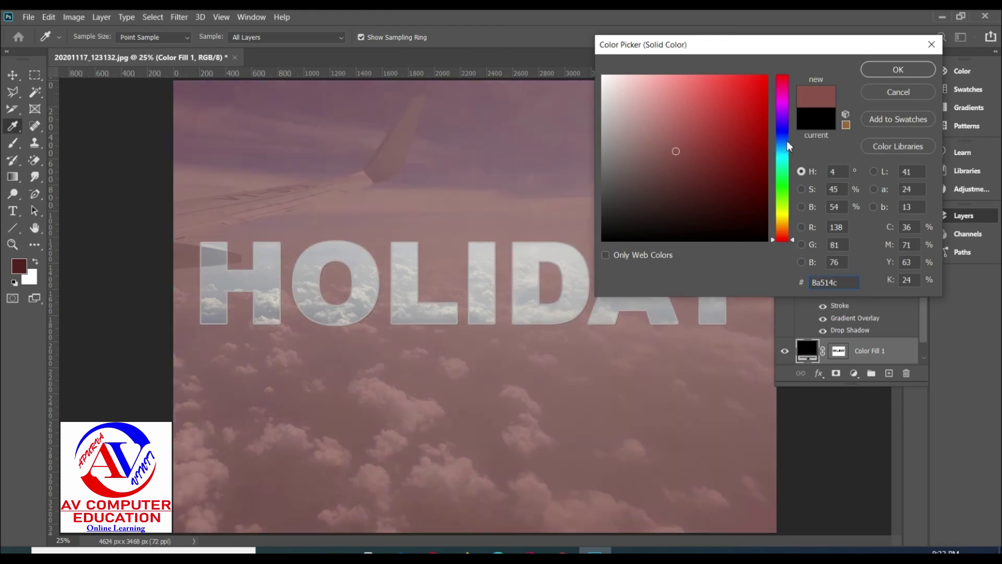
left_click(783, 142)
left_click(714, 103)
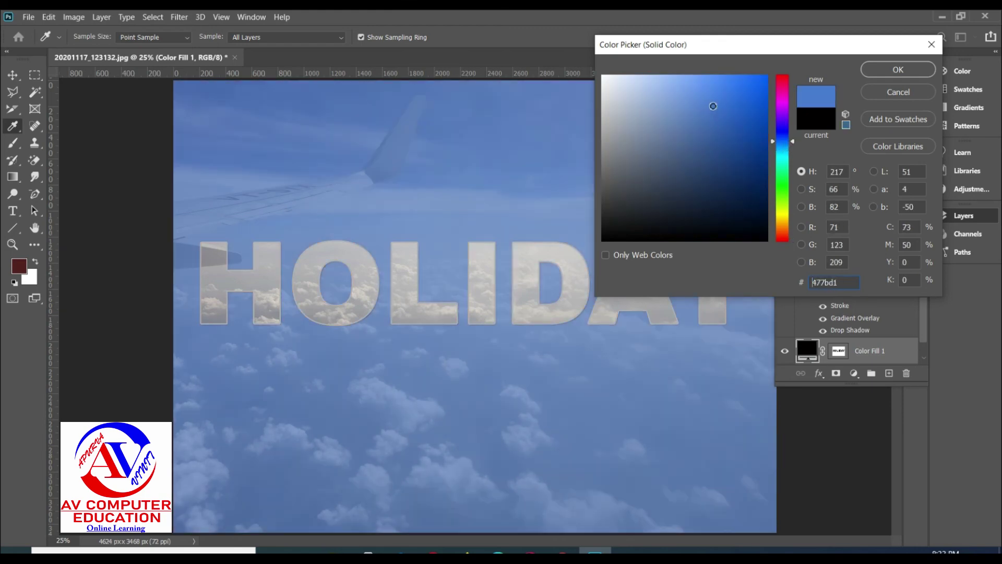
left_click(668, 88)
mouse_move(659, 94)
left_mouse_down()
mouse_move(622, 139)
mouse_move(606, 190)
left_mouse_up()
left_click(675, 82)
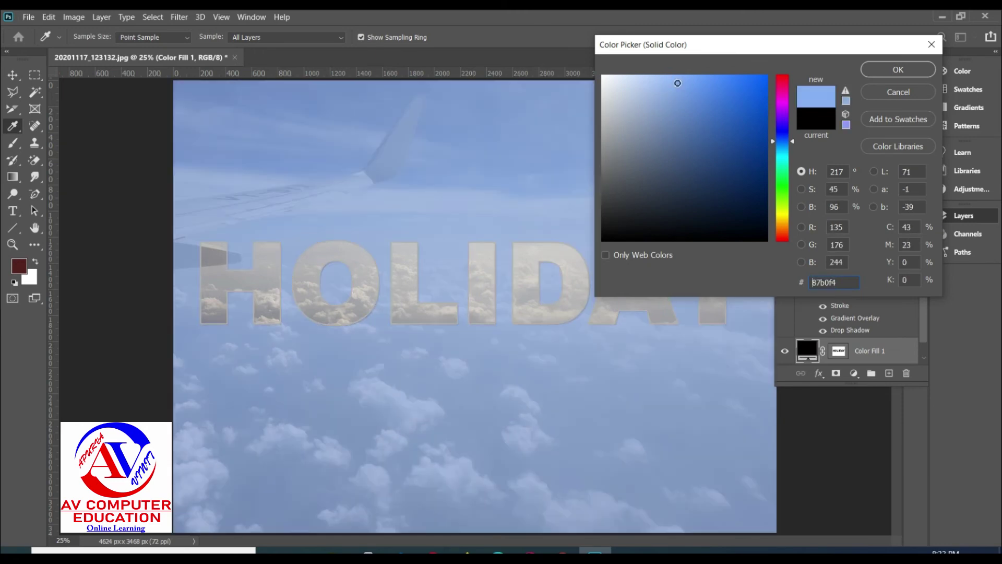
left_click_drag(669, 89, 633, 117)
left_click(682, 79)
left_click(610, 90)
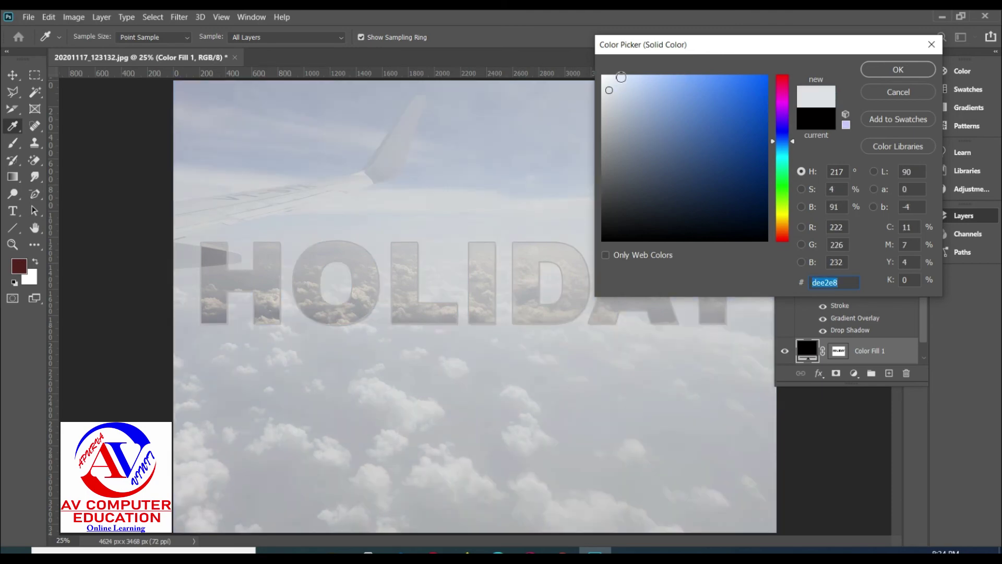
left_click(652, 83)
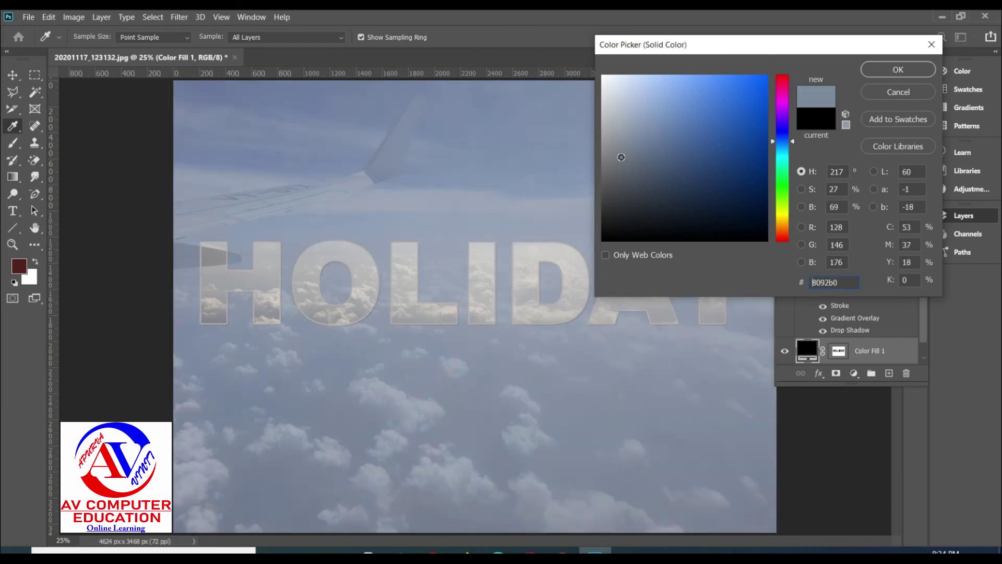
left_click(648, 80)
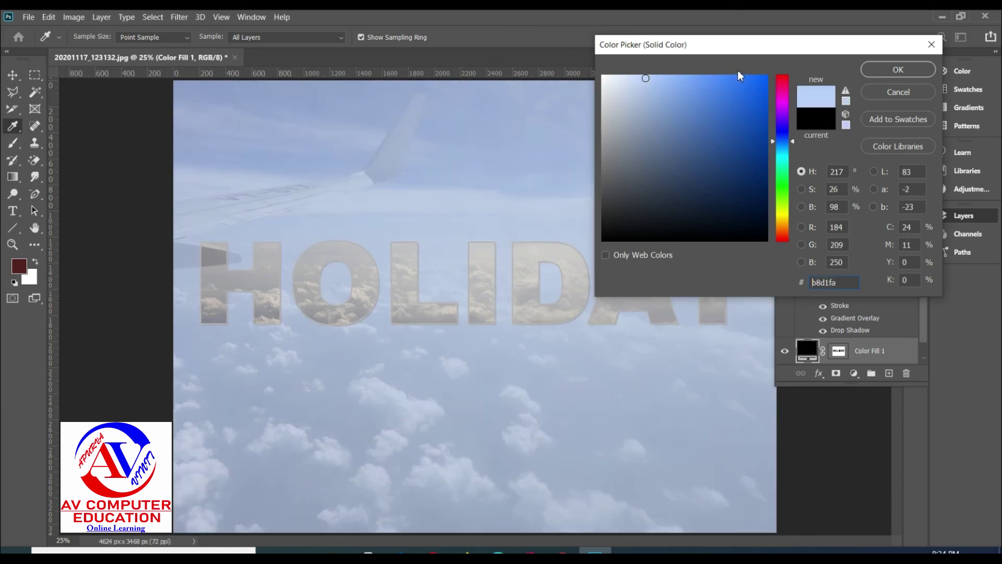
left_click(885, 68)
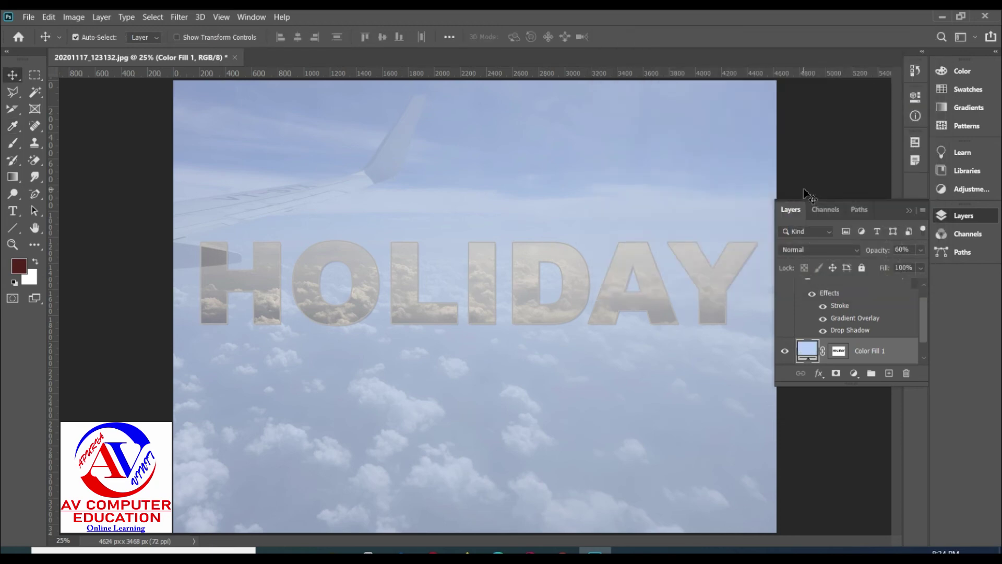
Step: Set the color fill layer's blend mode to Color and compare the image with the layer hidden and shown
left_click(833, 251)
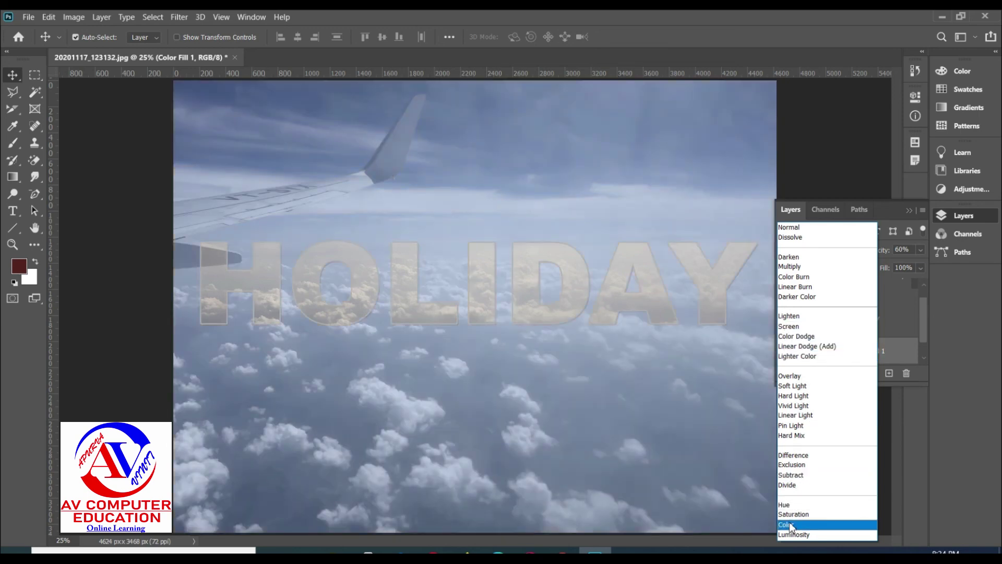
left_click(792, 525)
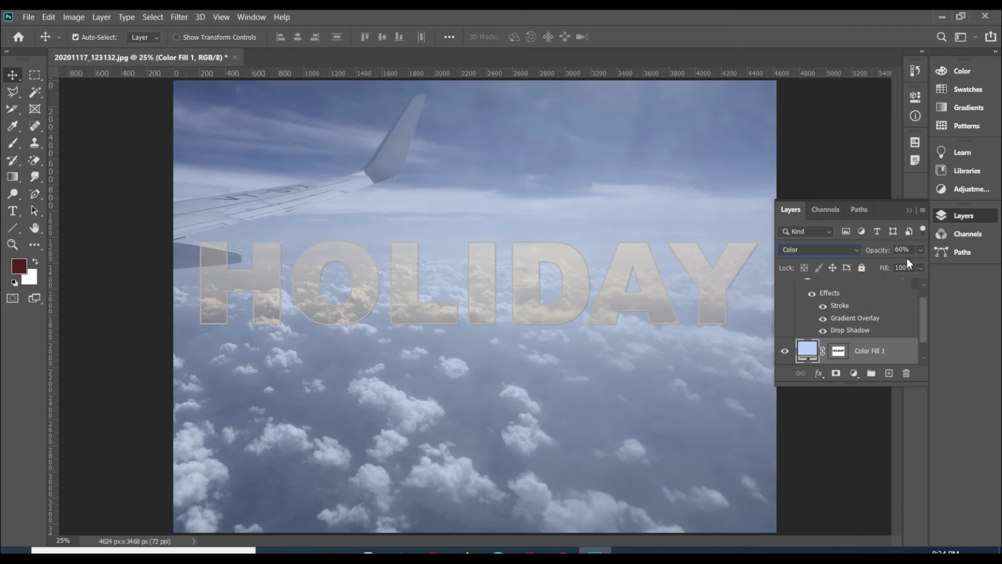
left_click(882, 244)
left_click(786, 353)
left_click(785, 353)
Step: Collapse the layer list and examine the HOLIDAY text effect enlarged in full-screen mode
left_click(909, 211)
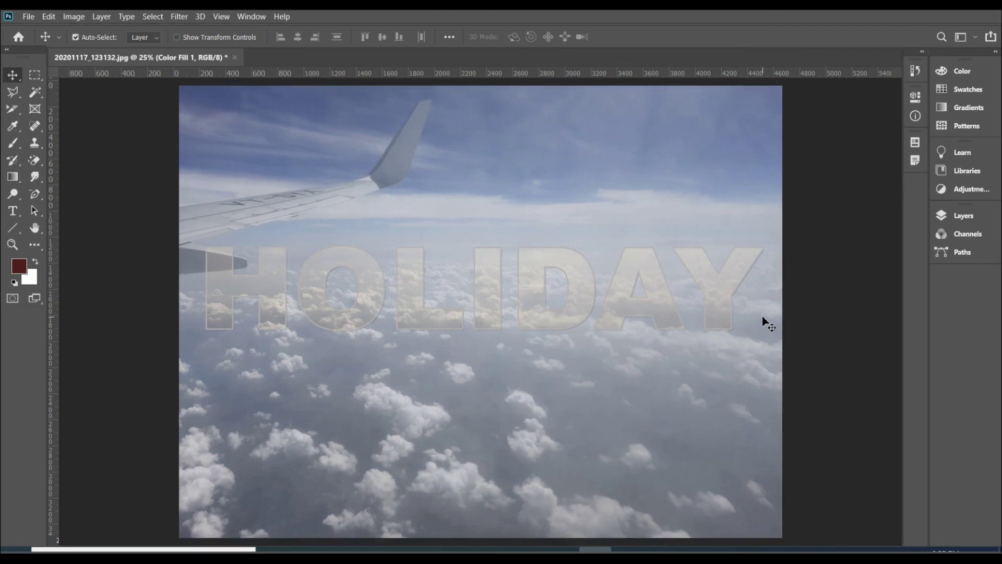
key("f")
key("f")
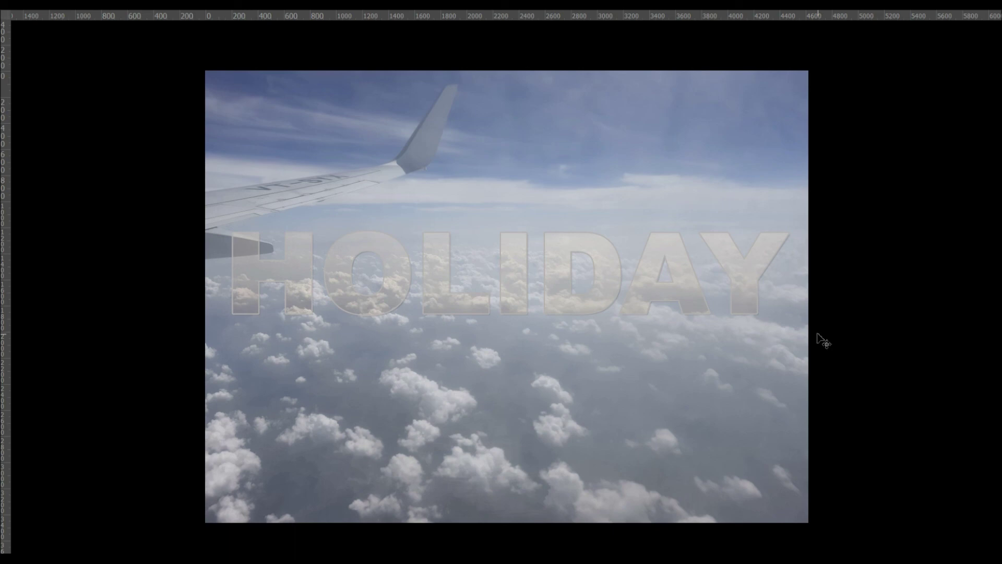
key("ctrl+plus")
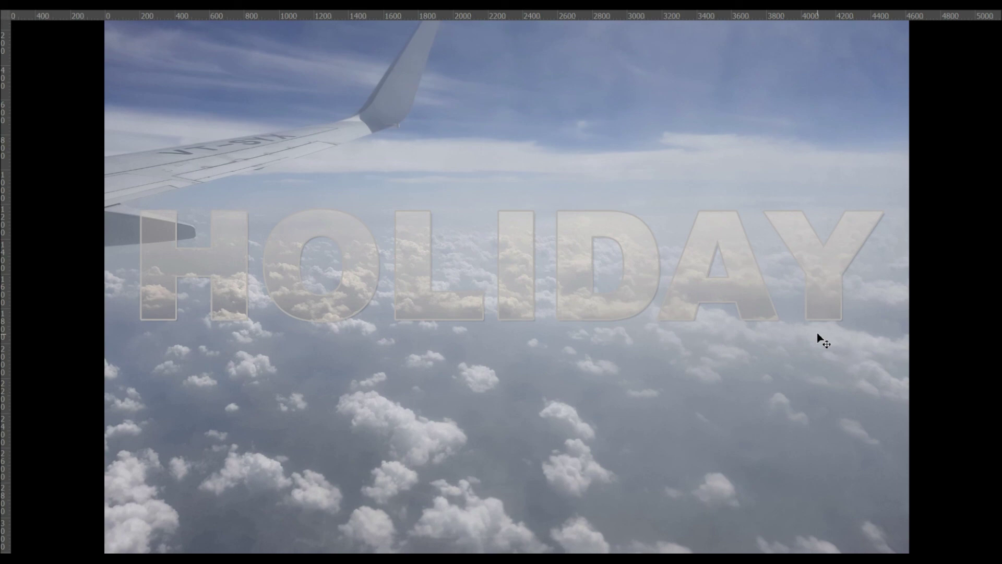